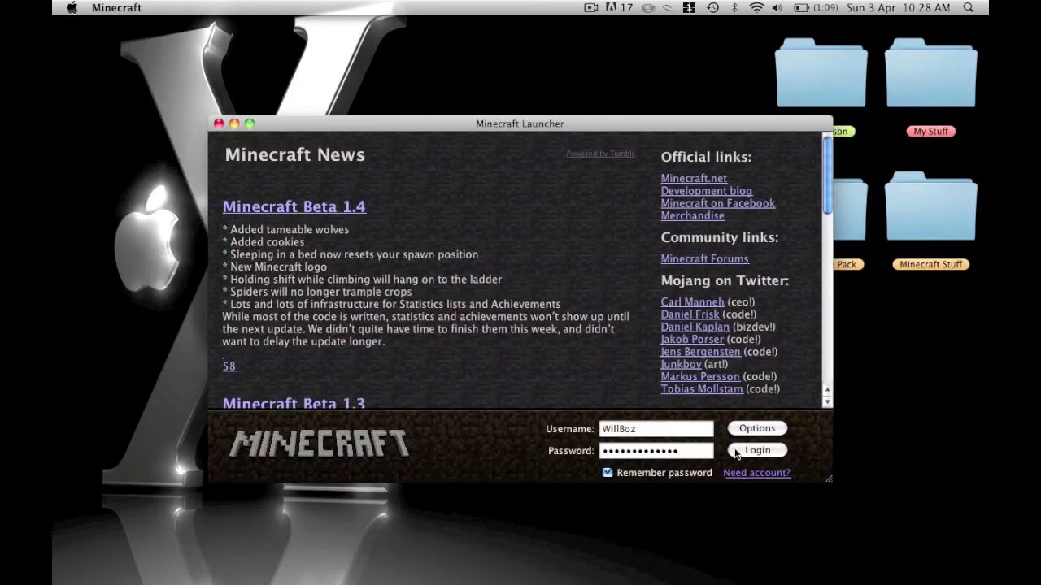
# Step: Log in to Minecraft with the remembered credentials and load the singleplayer world Test World
pyautogui.press('Return')
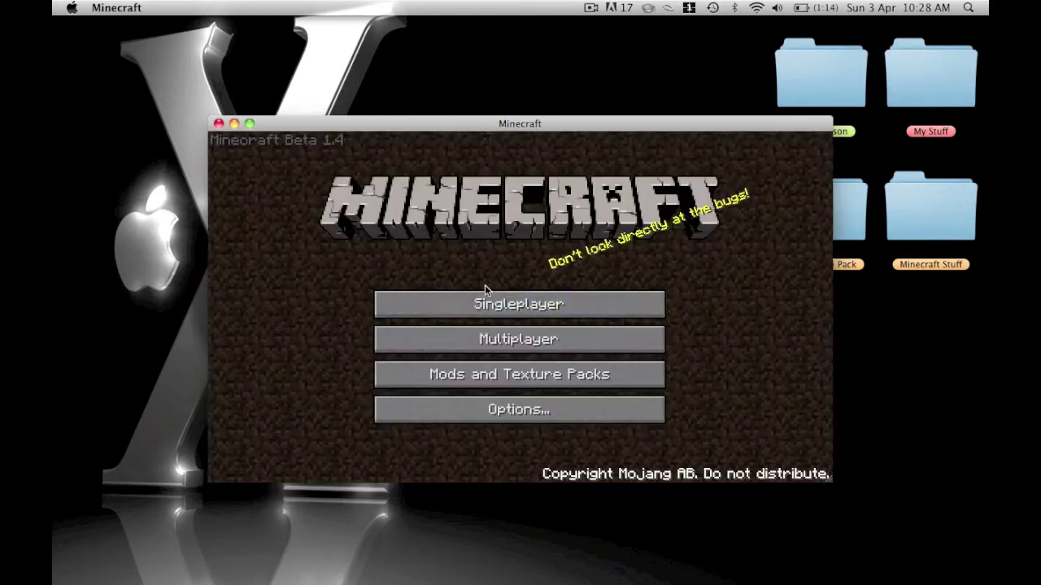
pyautogui.click(488, 303)
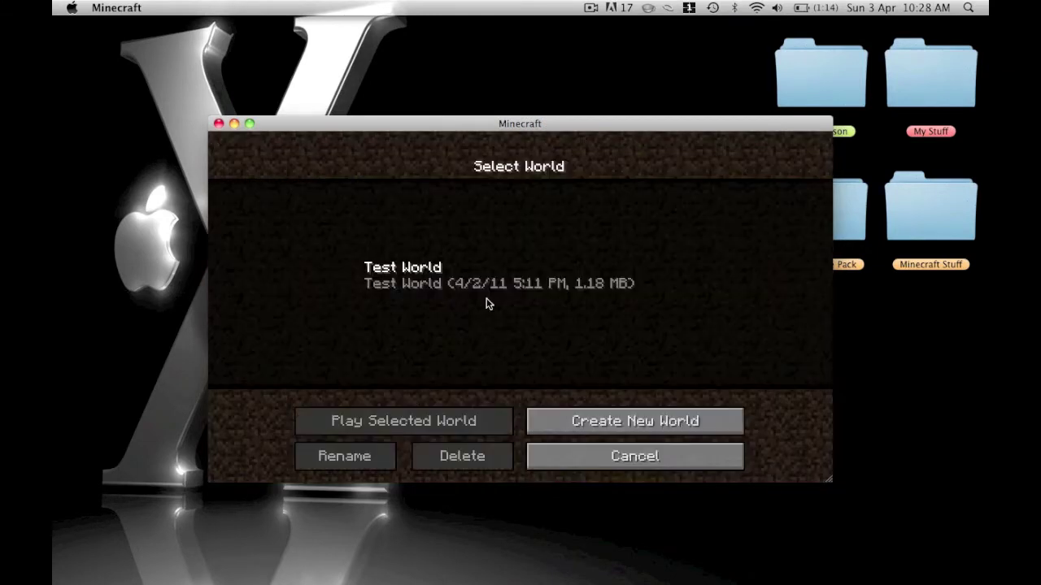
pyautogui.click(488, 281)
pyautogui.click(443, 419)
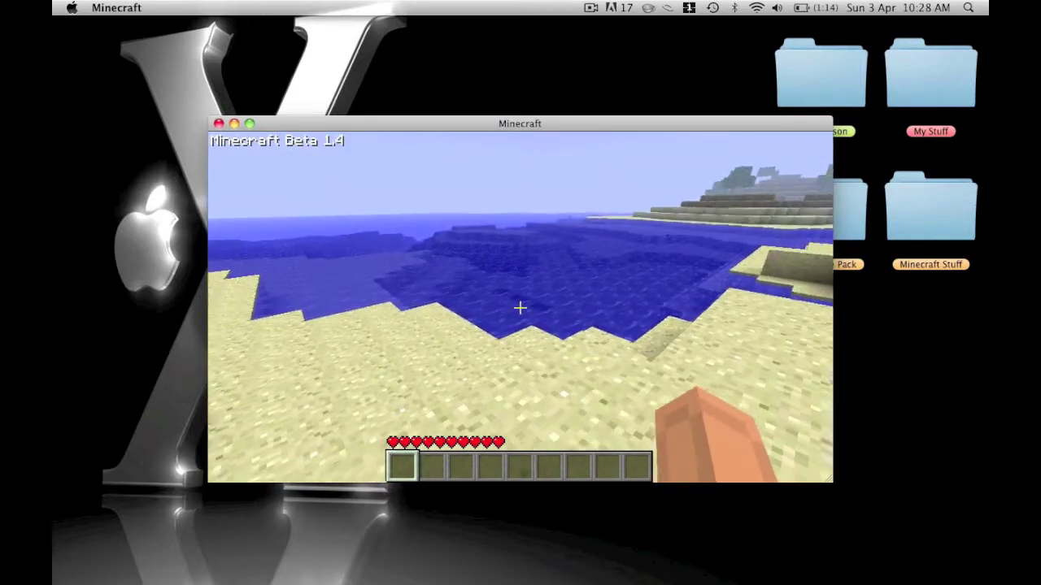
# Step: Leave Test World for the title screen and quit Minecraft
pyautogui.press('Escape')
pyautogui.press('Escape')
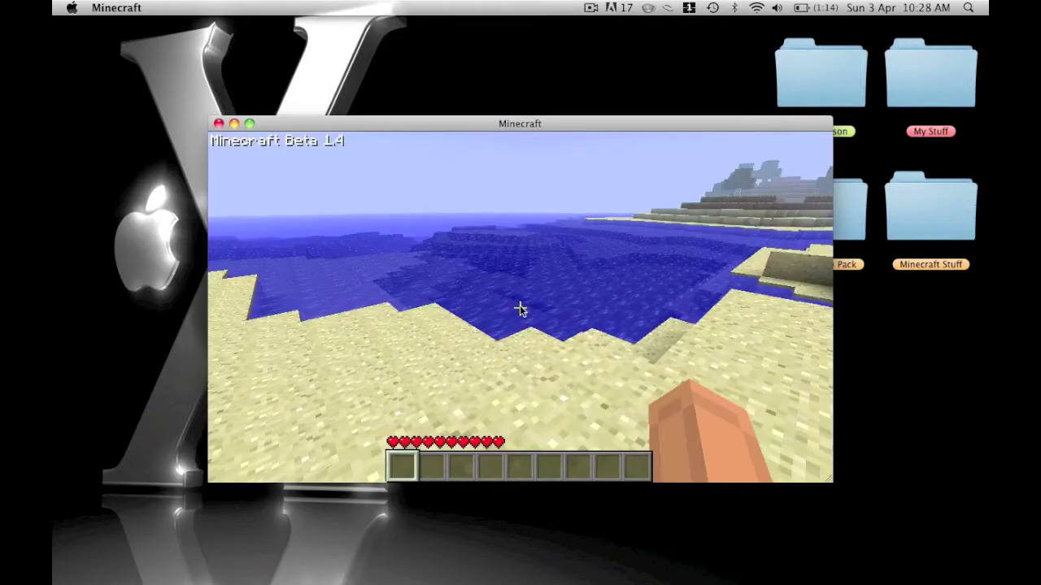
pyautogui.press('Escape')
pyautogui.click(520, 304)
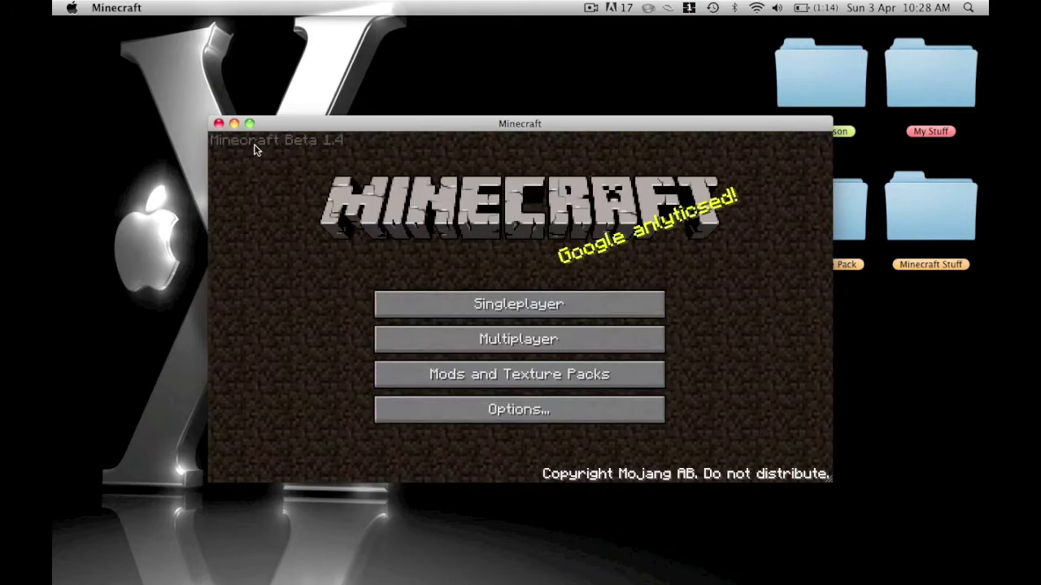
pyautogui.press('super+q')
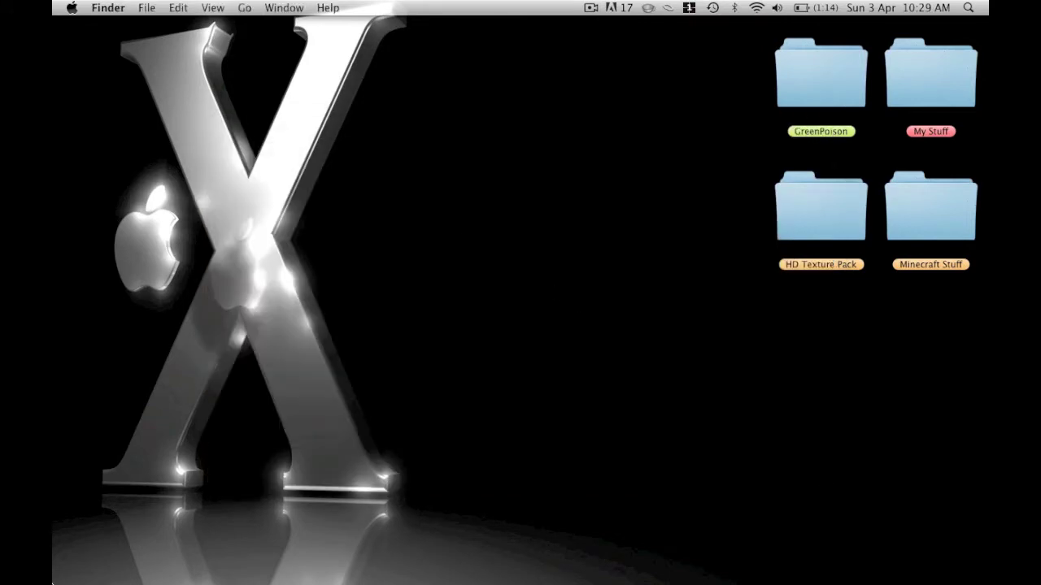
# Step: In Finder, open the minecraft folder inside the home Library's Application Support folder
pyautogui.moveTo(94, 569)
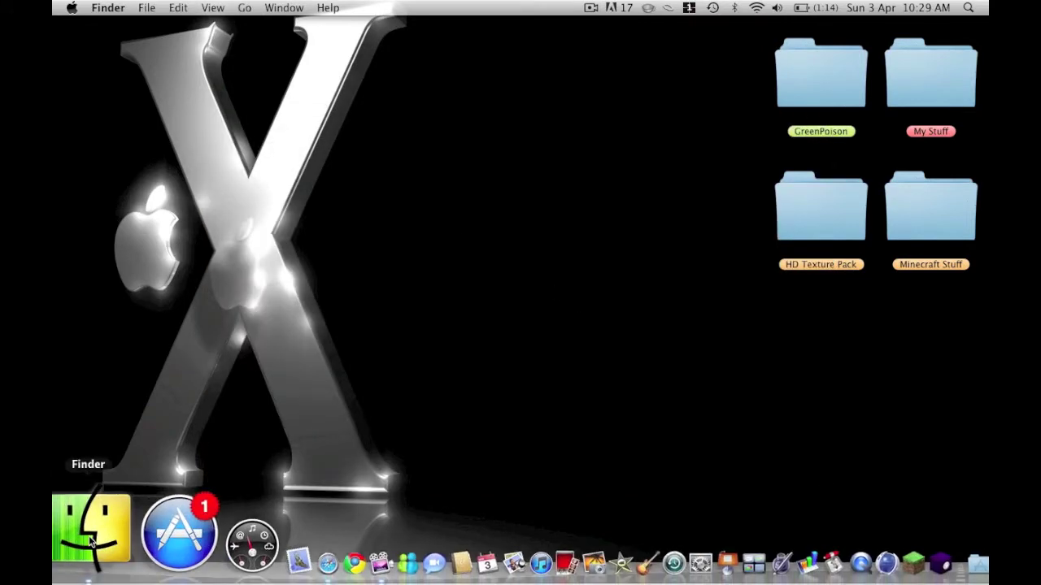
pyautogui.click(92, 543)
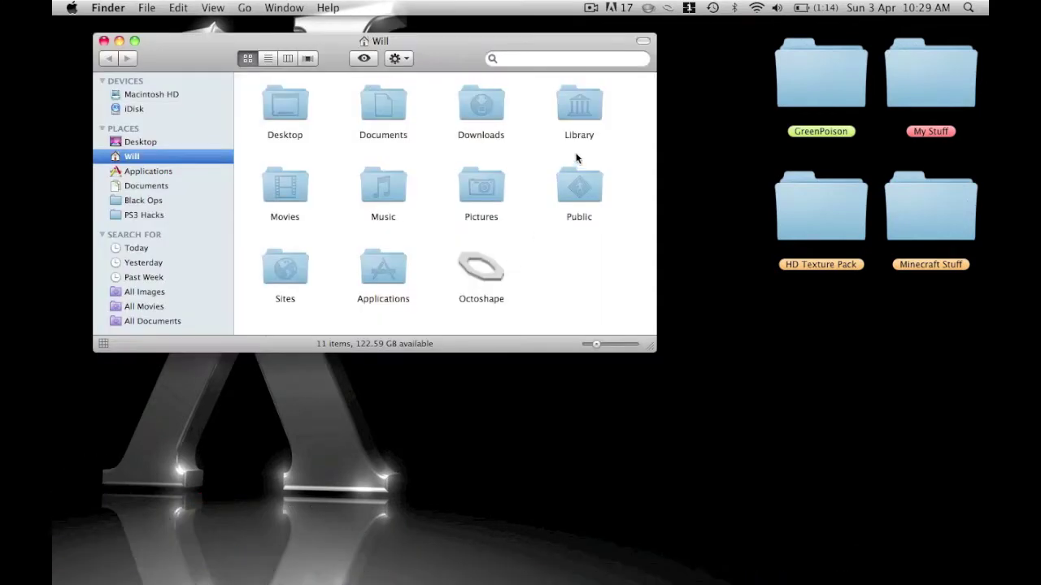
pyautogui.click(591, 114)
pyautogui.doubleClick(591, 114)
pyautogui.click(301, 109)
pyautogui.doubleClick(301, 109)
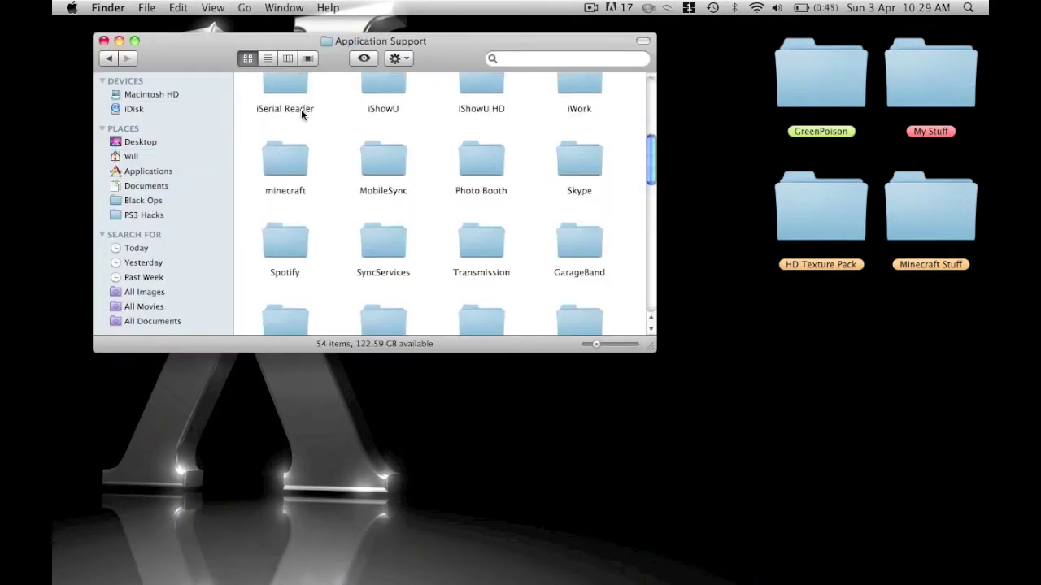
pyautogui.click(296, 158)
pyautogui.doubleClick(292, 160)
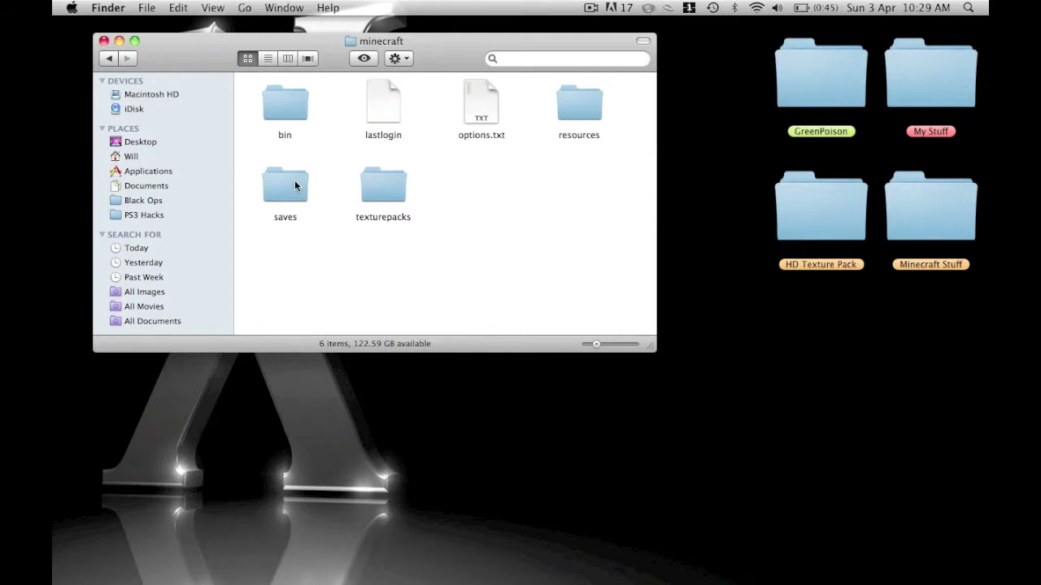
# Step: Point out the saves folder within the minecraft folder, go back to Application Support and close the Finder window
pyautogui.rightClick(296, 186)
pyautogui.click(288, 260)
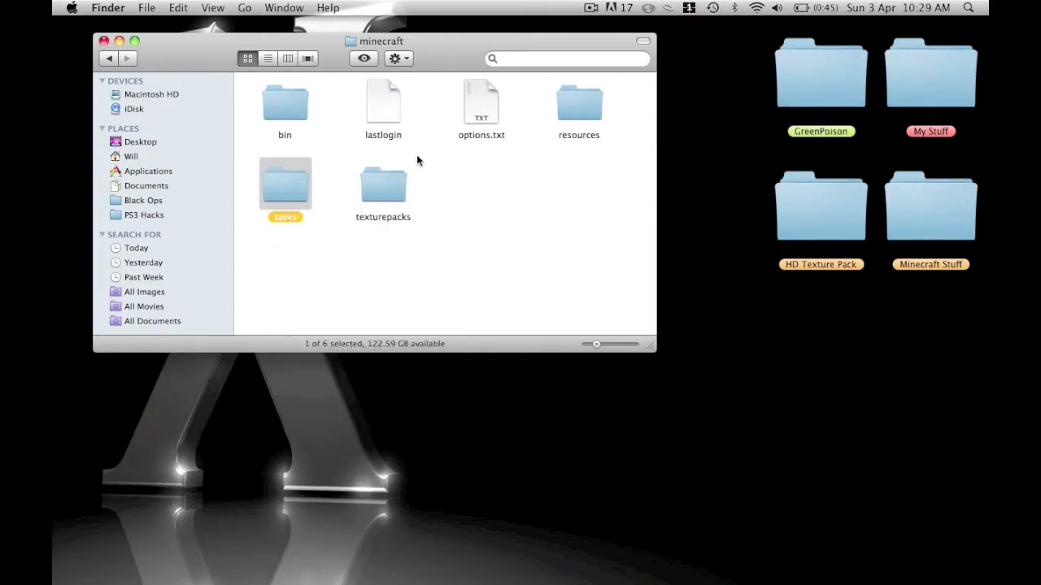
pyautogui.click(109, 59)
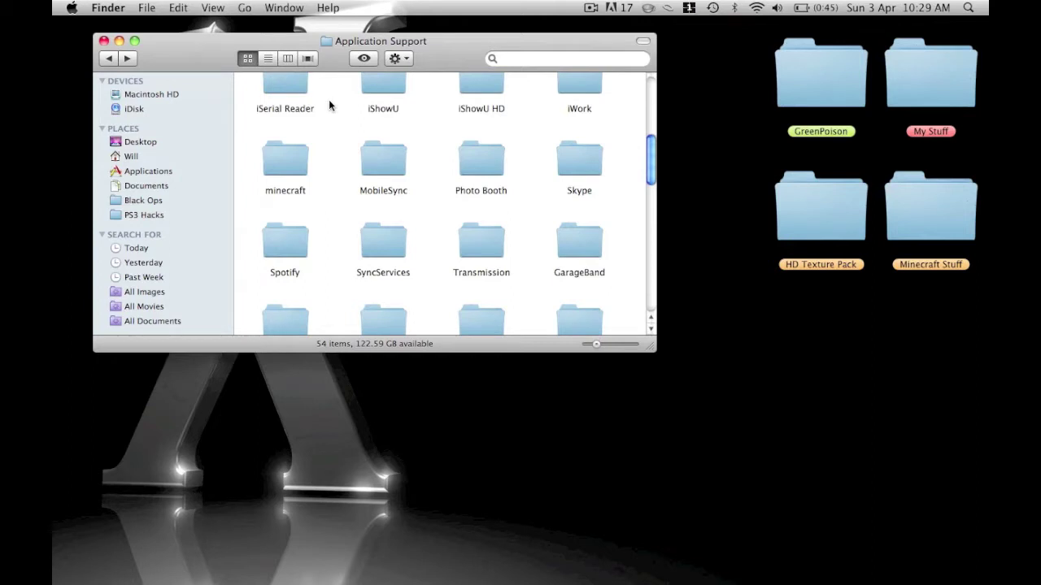
pyautogui.scroll(-1, 329, 101)
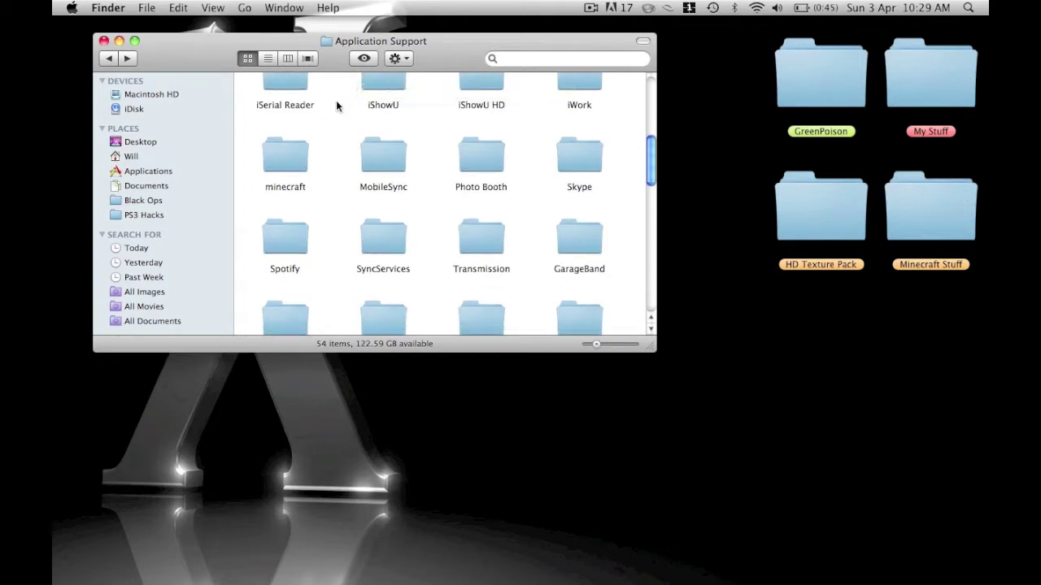
pyautogui.click(103, 41)
# Step: Launch mcpatcher-1.1.12_02 from the MCPatcher folder in HD Texture Pack and enable the Texture Pack option
pyautogui.doubleClick(782, 198)
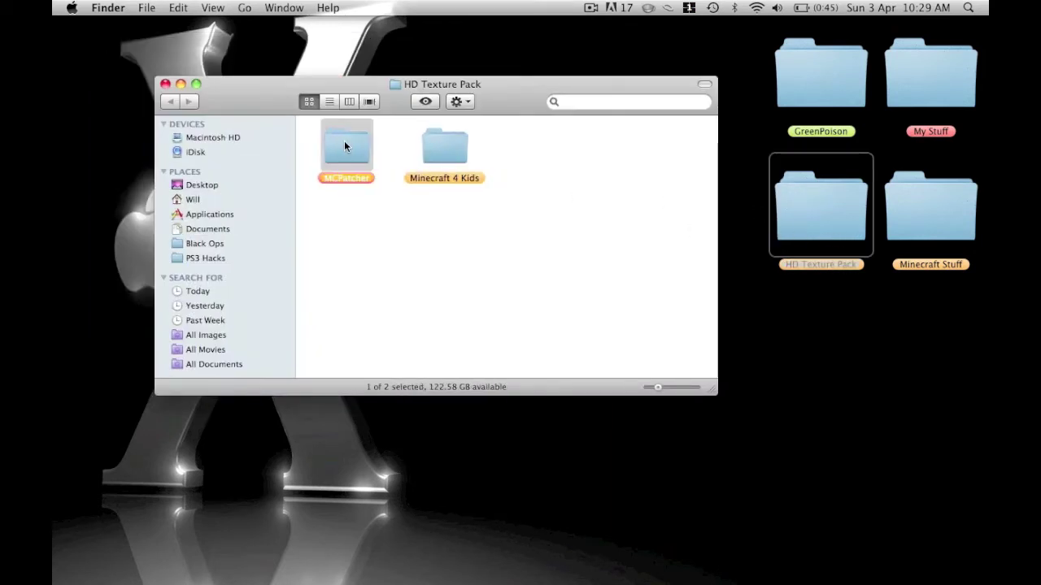
pyautogui.doubleClick(346, 143)
pyautogui.click(346, 147)
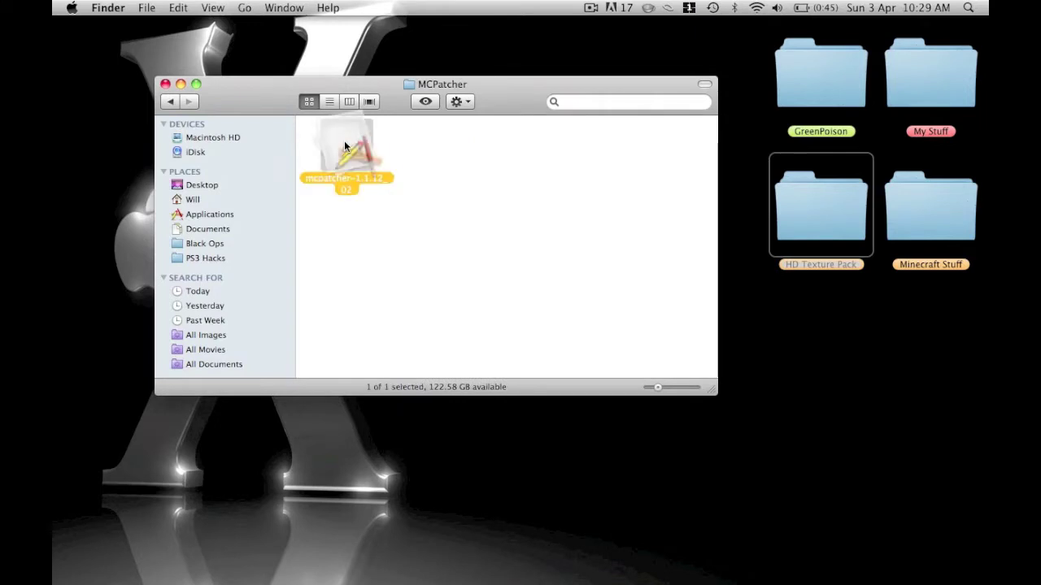
pyautogui.click(165, 85)
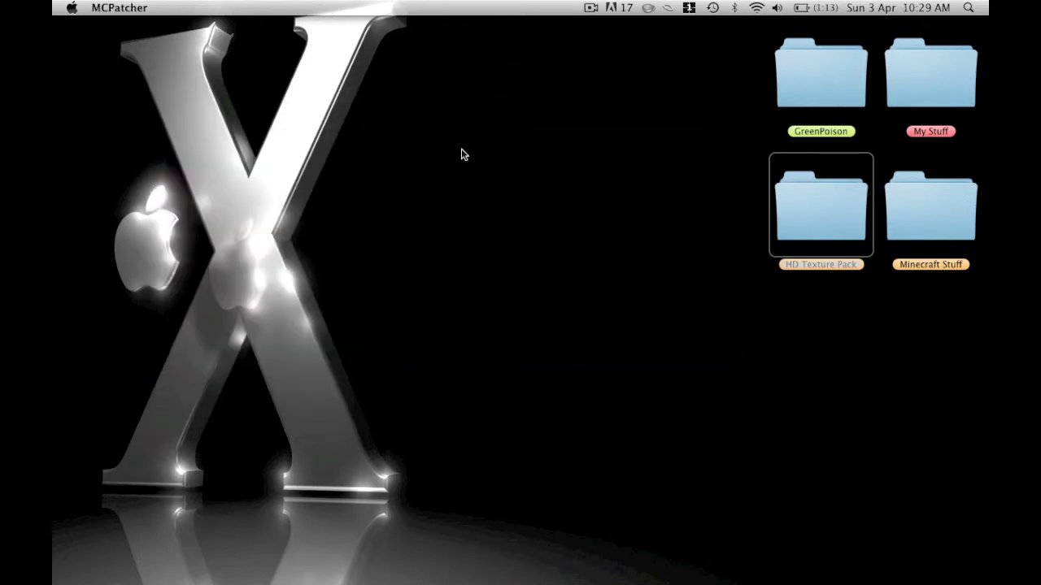
pyautogui.moveTo(513, 156); pyautogui.dragTo(287, 65)
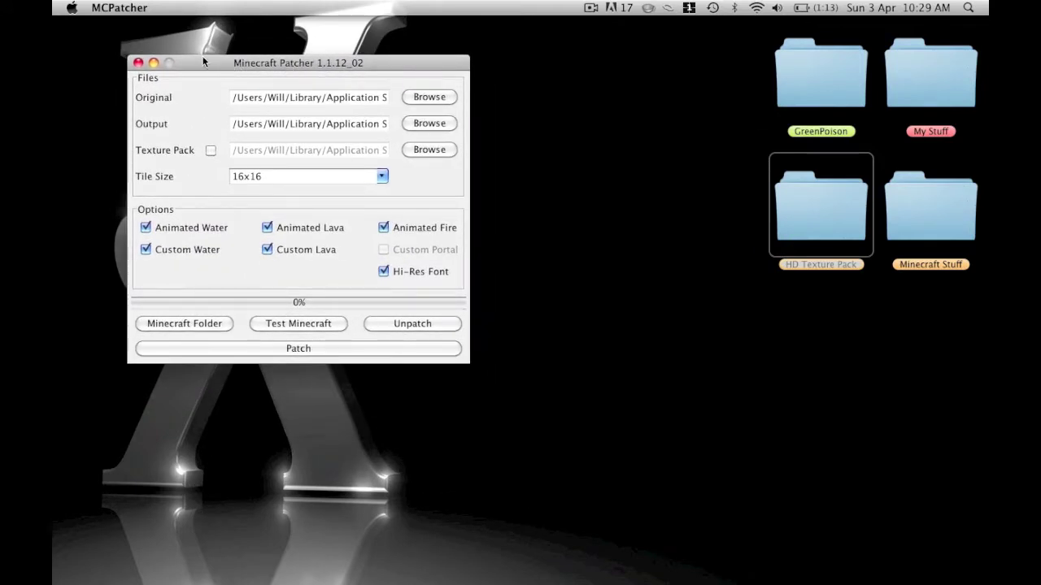
pyautogui.click(215, 151)
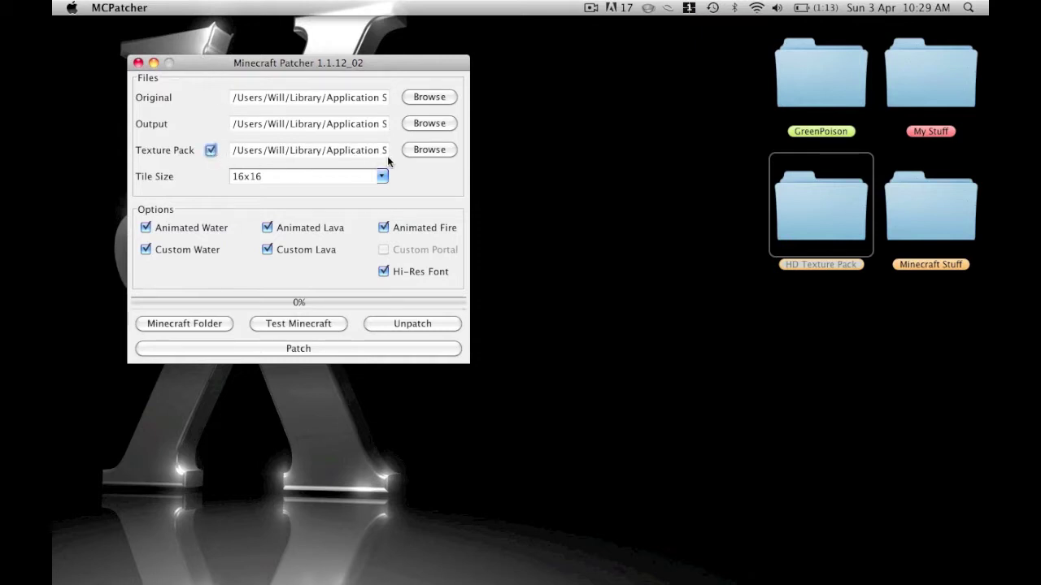
pyautogui.click(416, 152)
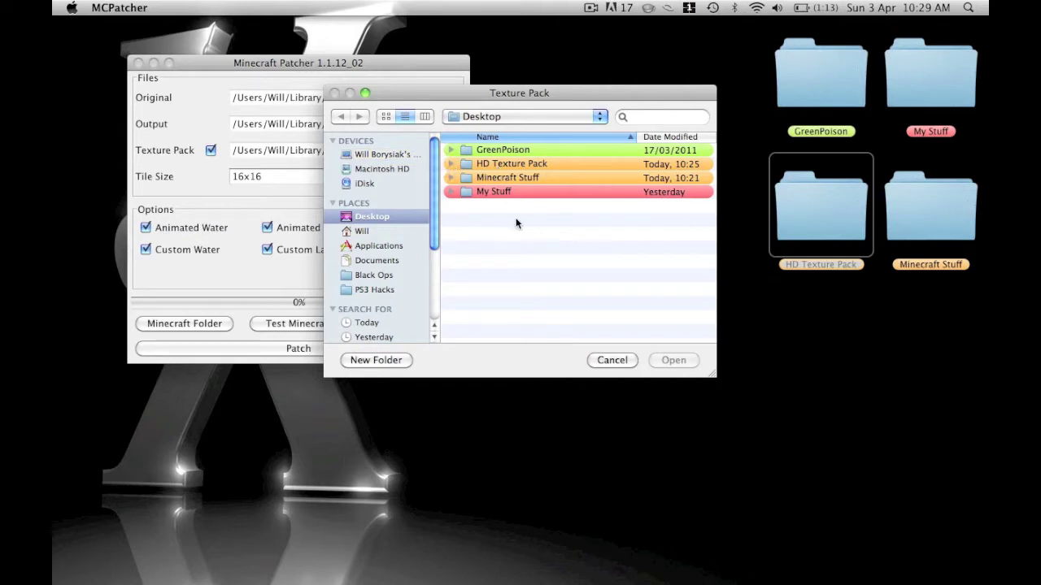
pyautogui.click(357, 217)
pyautogui.click(450, 163)
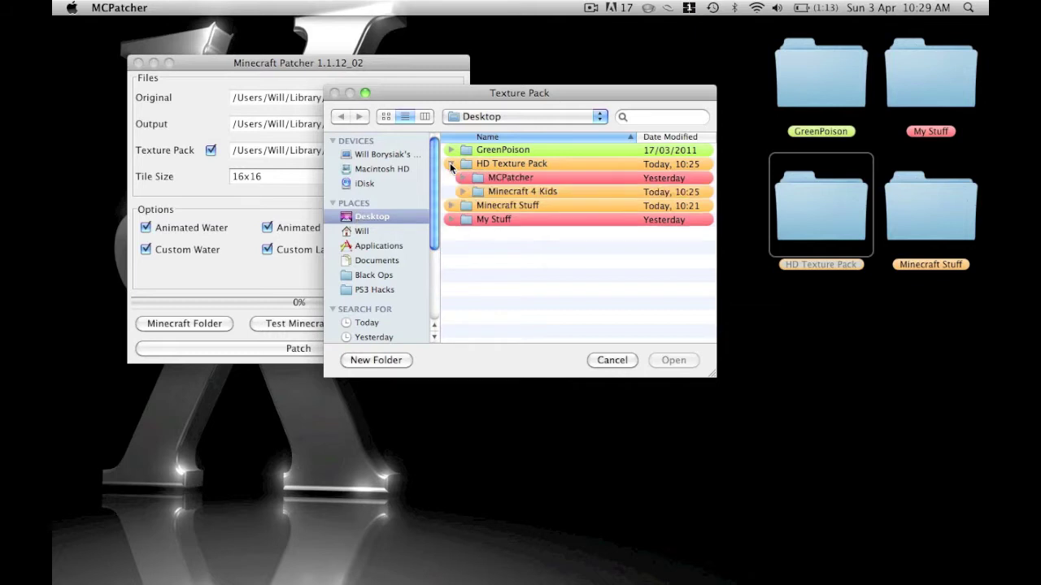
pyautogui.click(463, 192)
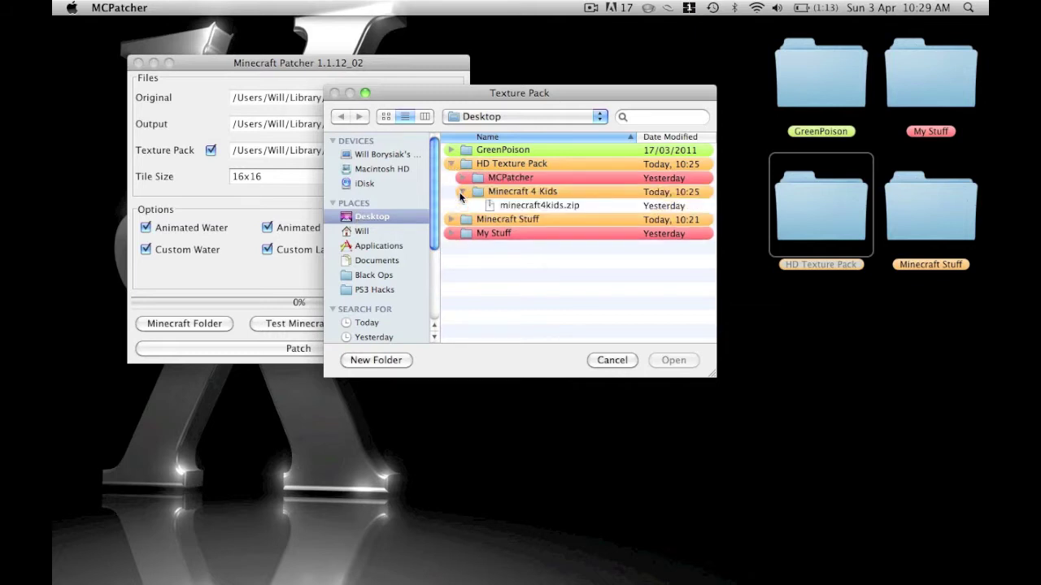
pyautogui.click(523, 213)
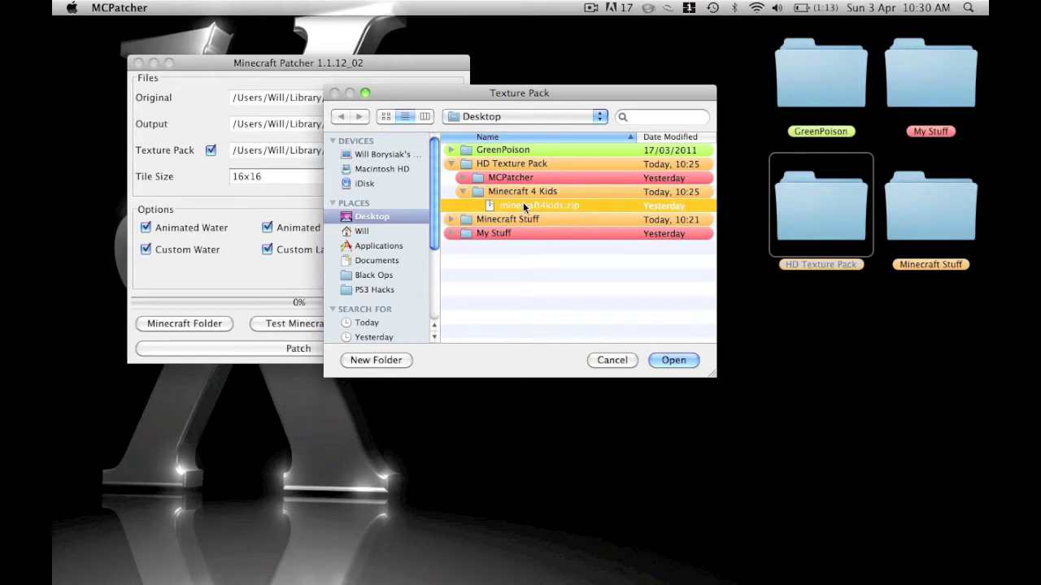
pyautogui.click(613, 360)
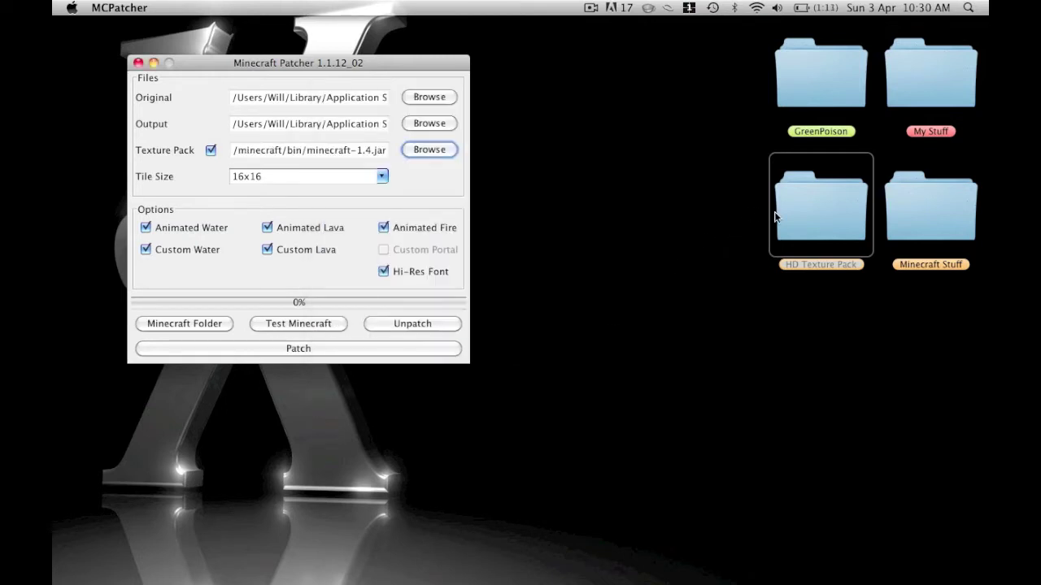
# Step: Check the Minecraft 4 Kids folder inside the desktop's HD Texture Pack folder and close the Finder window
pyautogui.rightClick(774, 216)
pyautogui.click(731, 282)
pyautogui.click(796, 220)
pyautogui.doubleClick(796, 221)
pyautogui.click(438, 156)
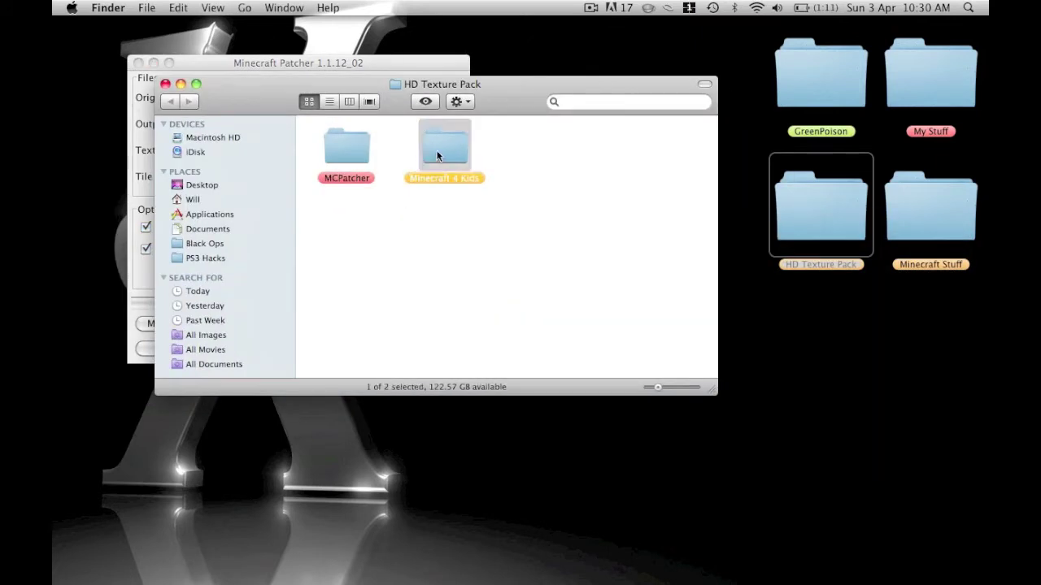
pyautogui.rightClick(438, 156)
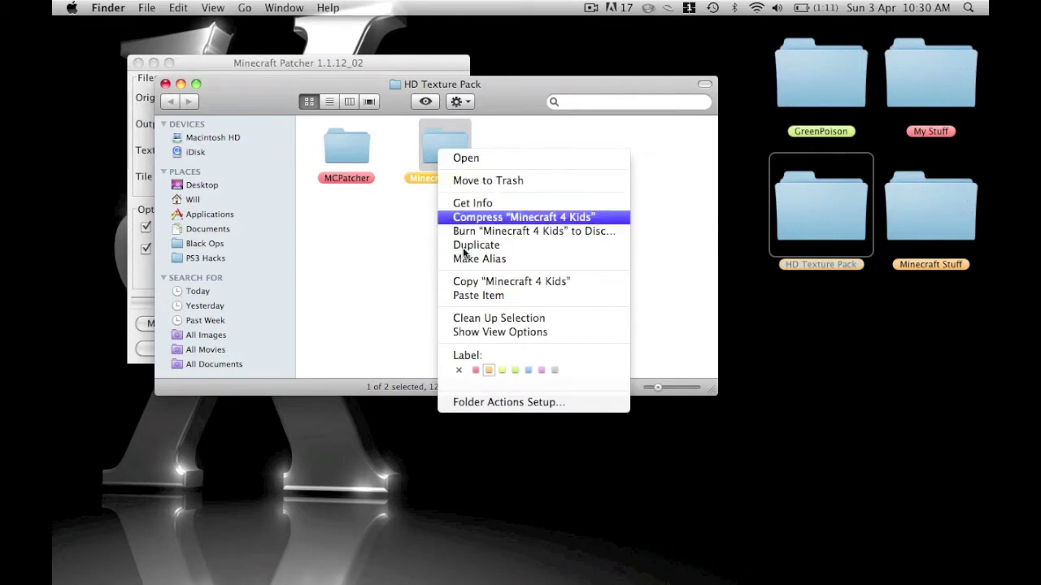
pyautogui.click(409, 279)
pyautogui.click(313, 173)
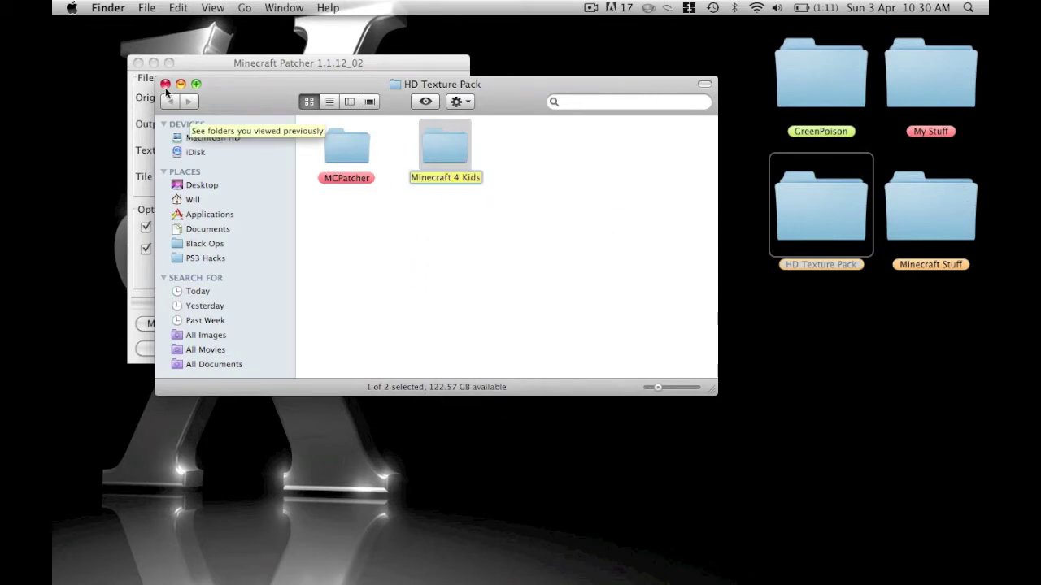
pyautogui.click(165, 84)
# Step: Choose minecraft4kids.zip from HD Texture Pack > Minecraft 4 Kids on the desktop as the patcher's texture pack
pyautogui.click(421, 150)
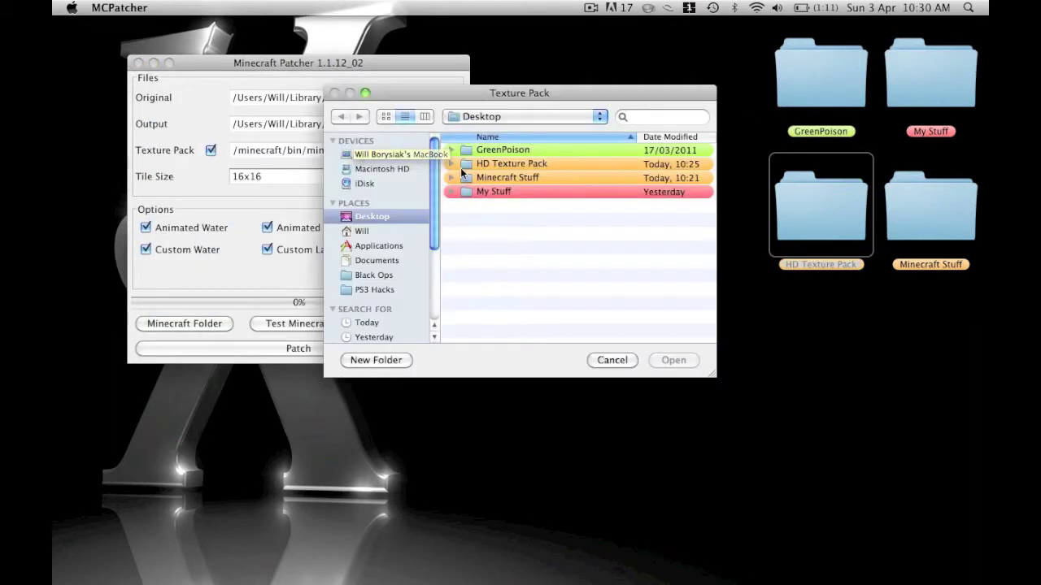
pyautogui.click(451, 163)
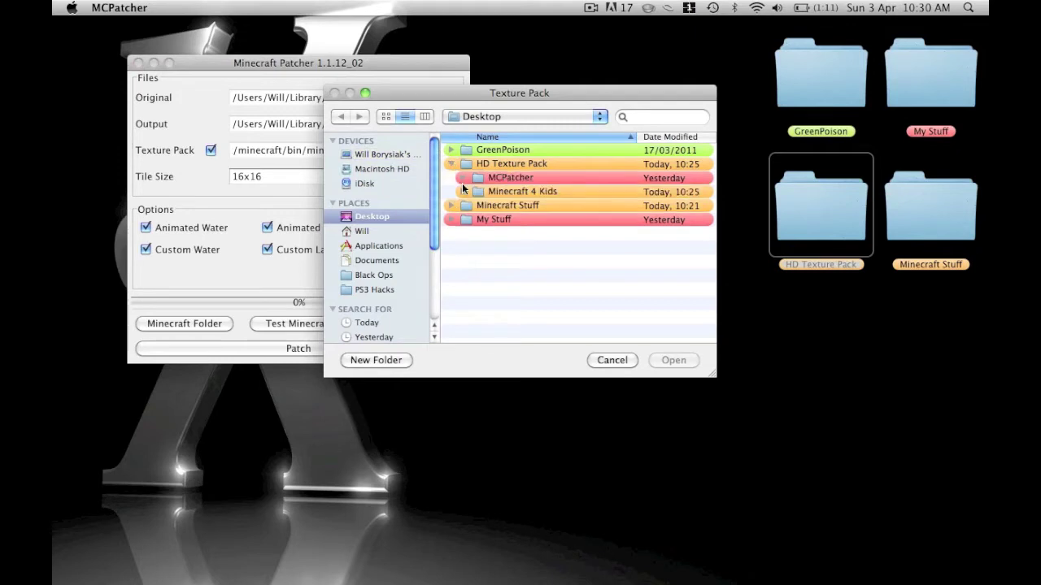
pyautogui.click(463, 193)
pyautogui.click(525, 206)
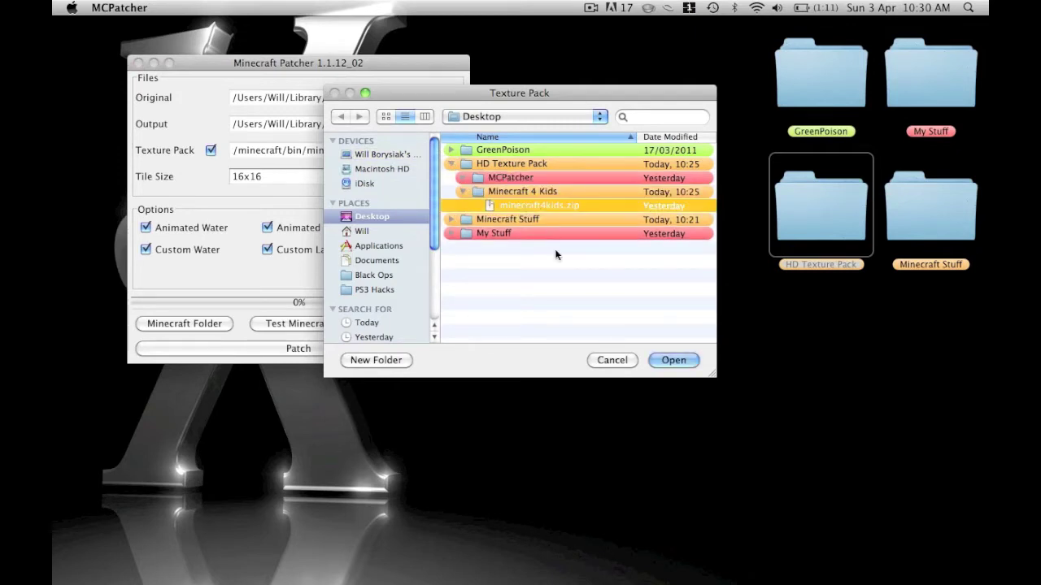
pyautogui.click(681, 357)
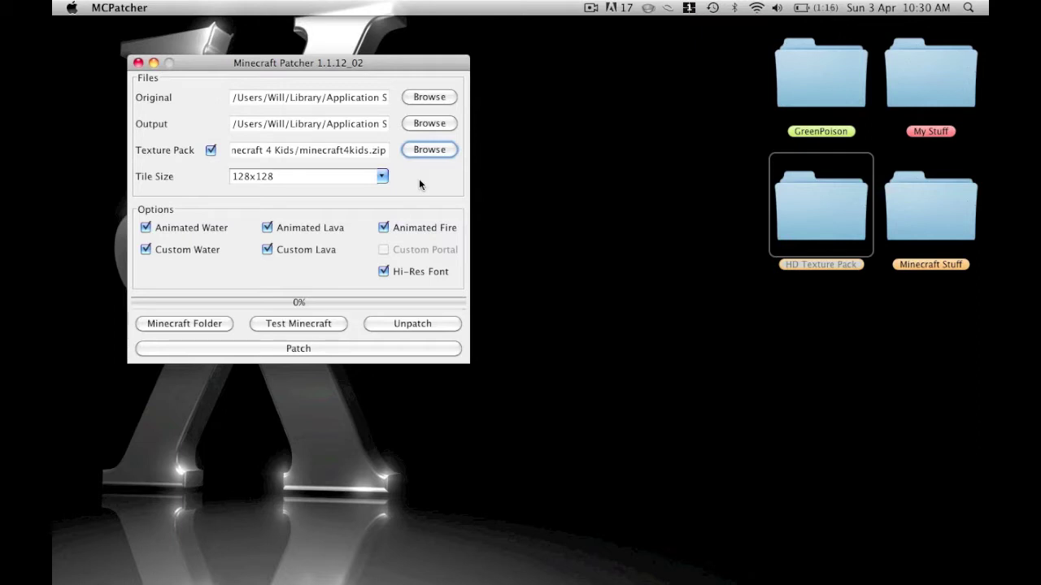
# Step: Patch Minecraft with the chosen texture pack, accepting the animation caution, and close the log and patcher windows
pyautogui.click(300, 347)
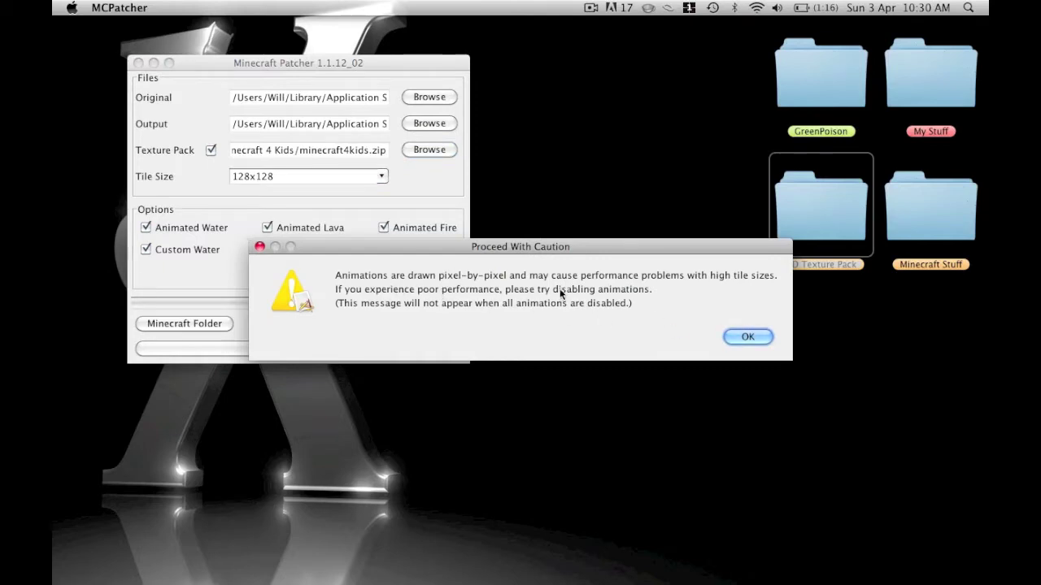
pyautogui.click(749, 335)
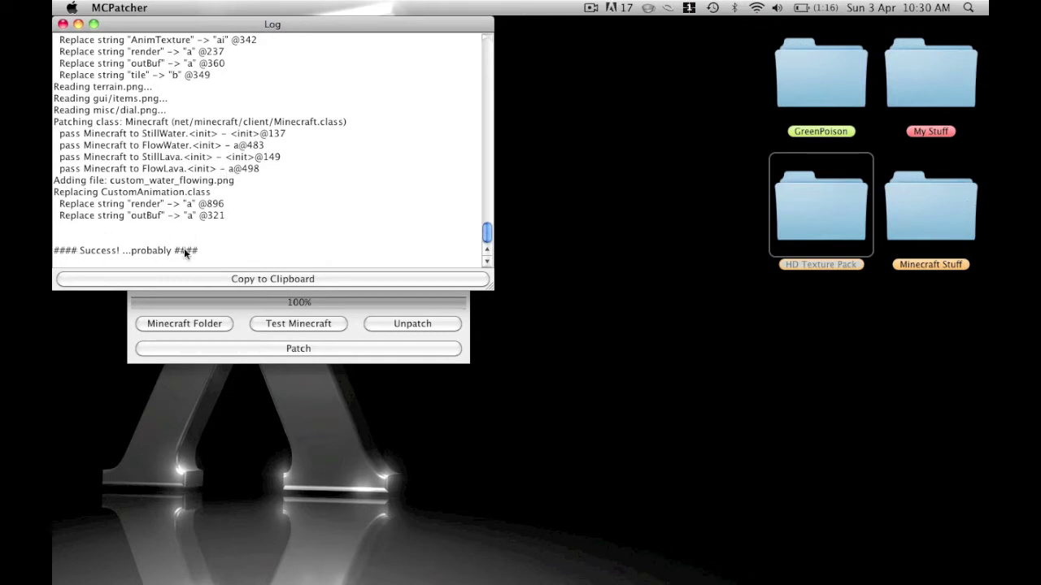
pyautogui.click(62, 24)
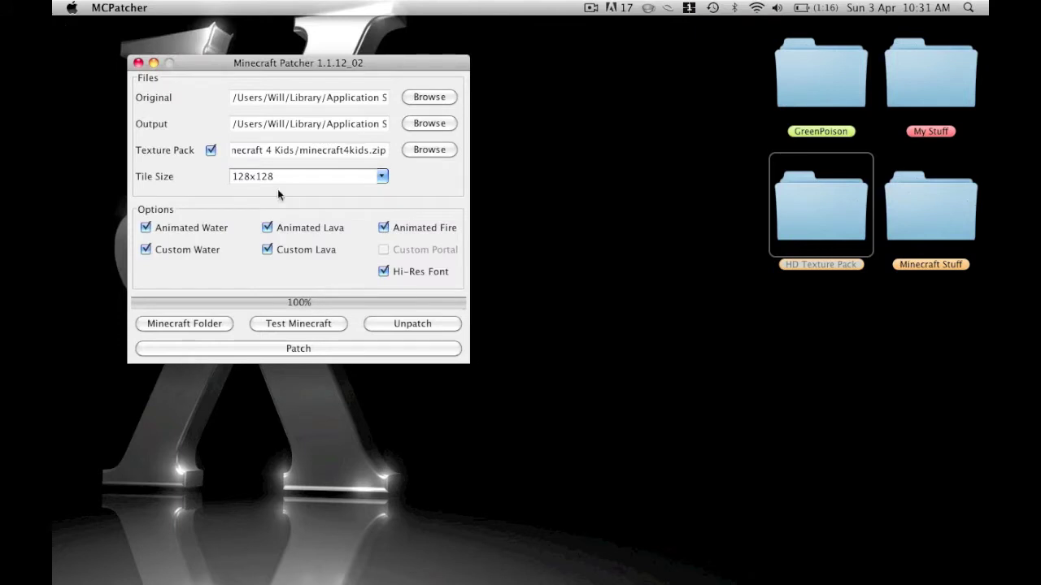
pyautogui.click(139, 63)
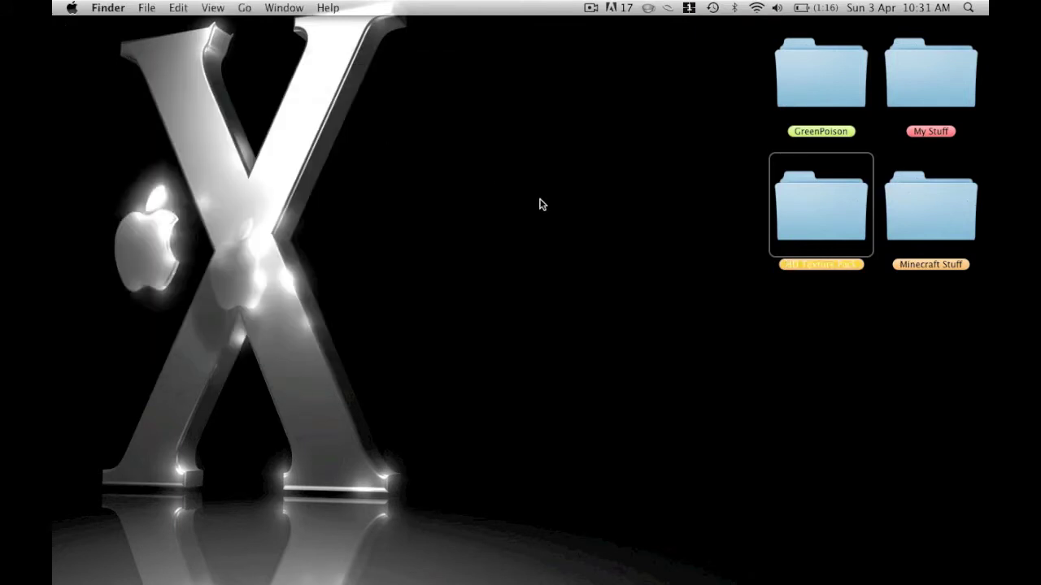
# Step: Launch Minecraft, maximize the launcher window and log in with the remembered account
pyautogui.moveTo(740, 561)
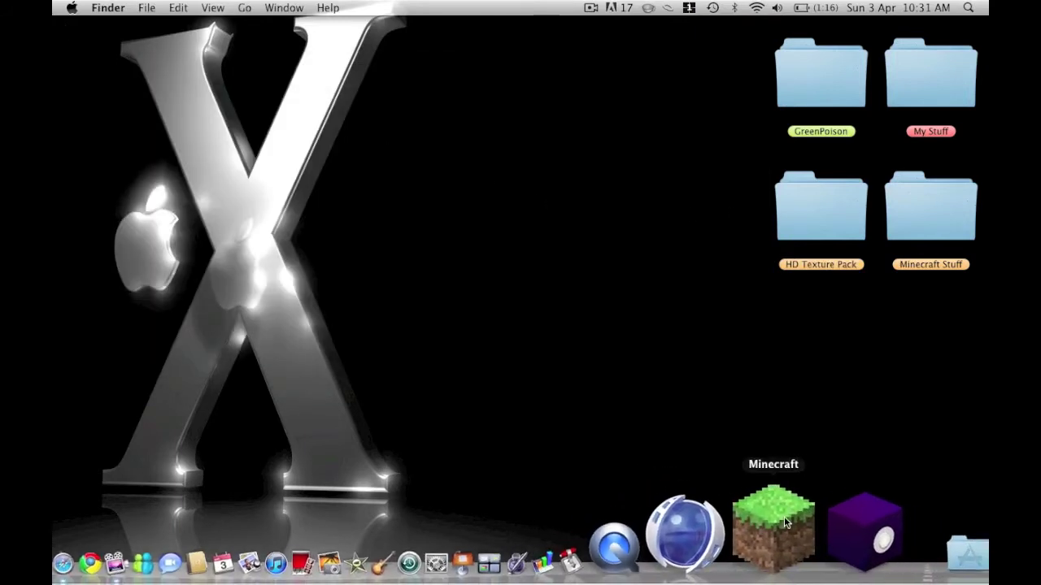
pyautogui.click(784, 521)
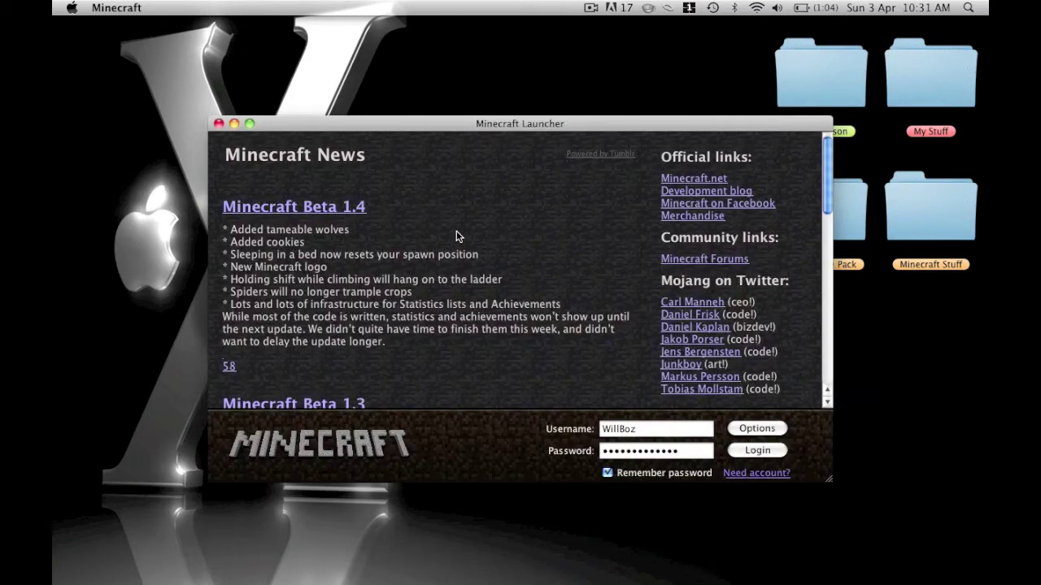
pyautogui.click(249, 124)
pyautogui.click(905, 552)
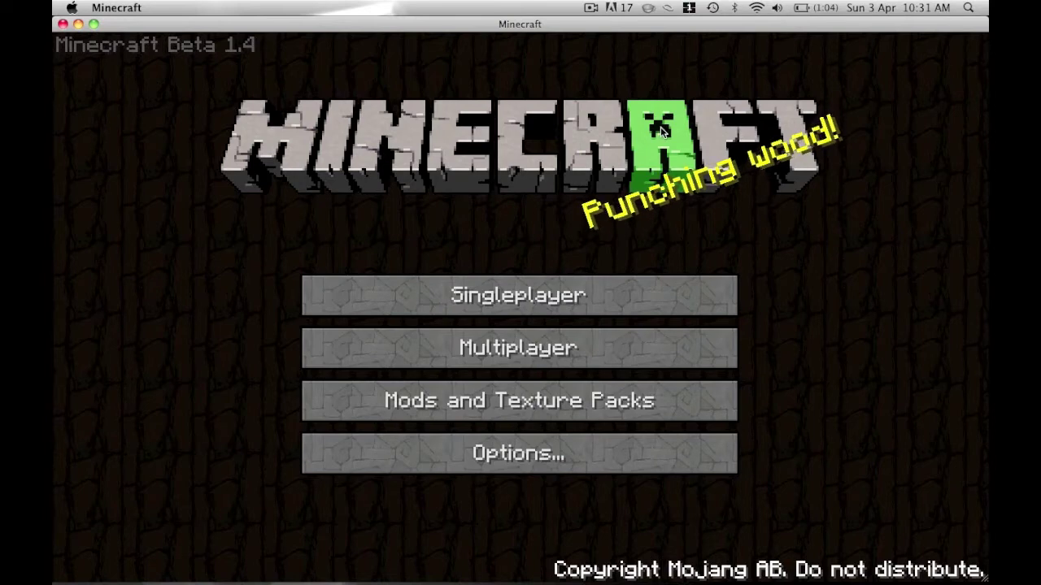
# Step: Load the singleplayer world Test World and enter play
pyautogui.click(584, 299)
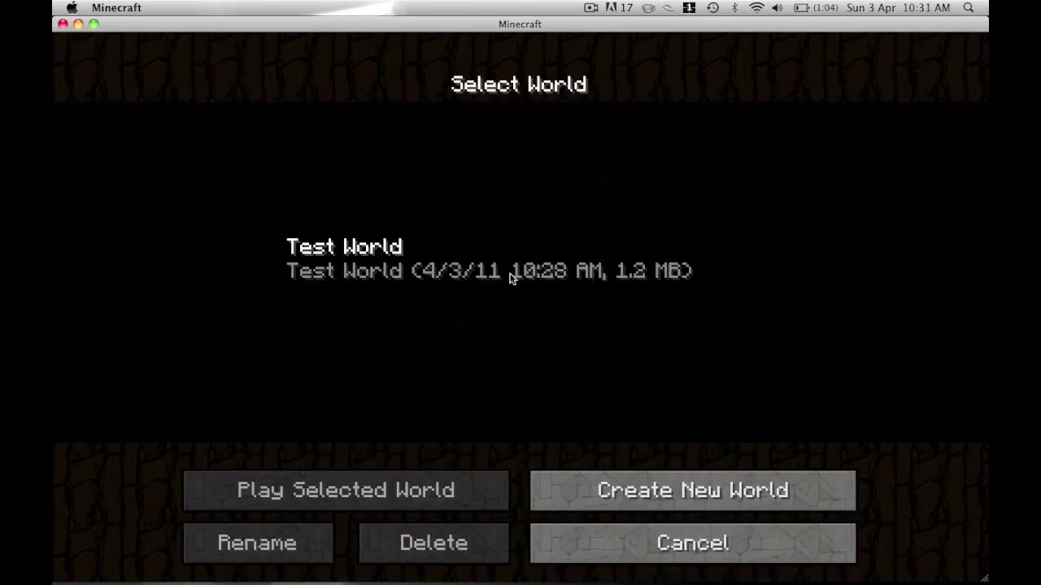
pyautogui.click(512, 279)
pyautogui.click(420, 486)
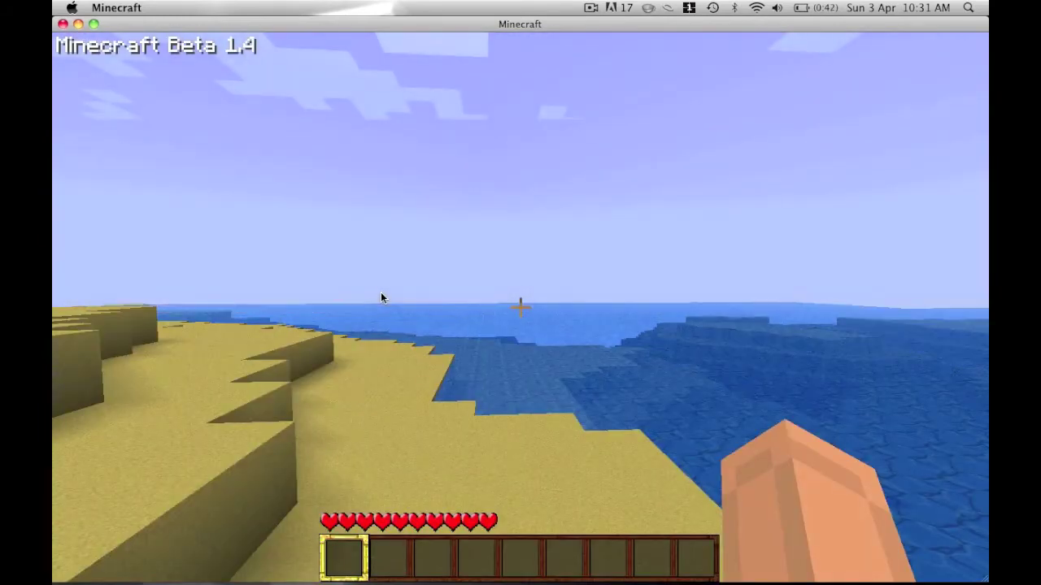
pyautogui.click(381, 298)
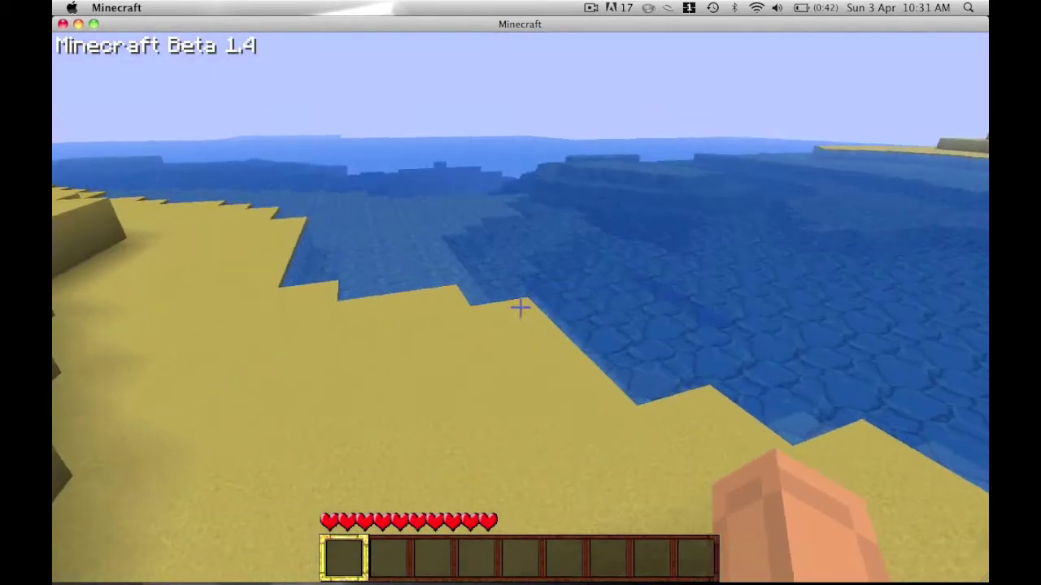
# Step: Walk along the beach and dig up several sand blocks to check the new textures
pyautogui.press('w')
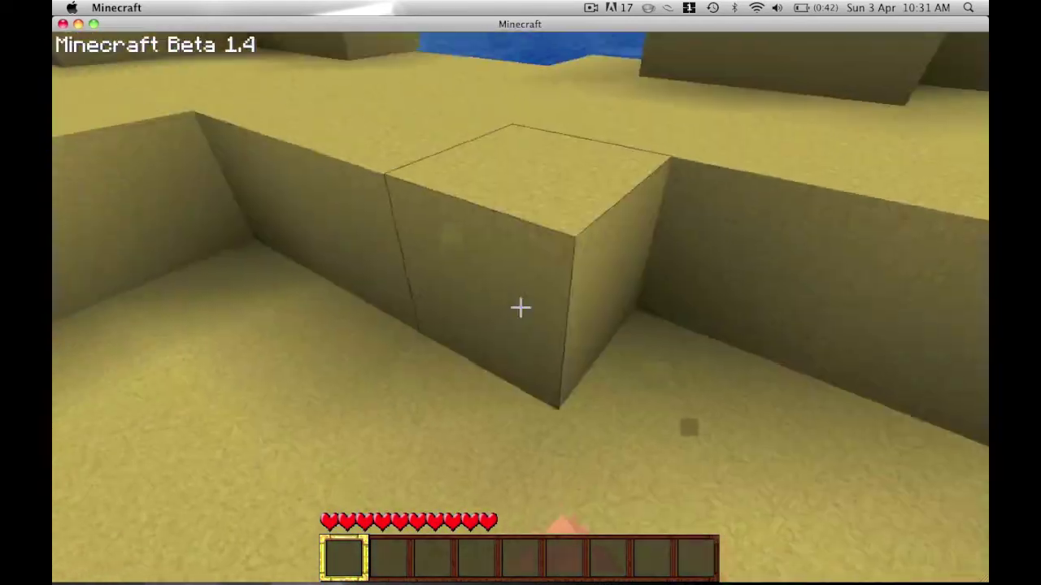
pyautogui.click(520, 307)
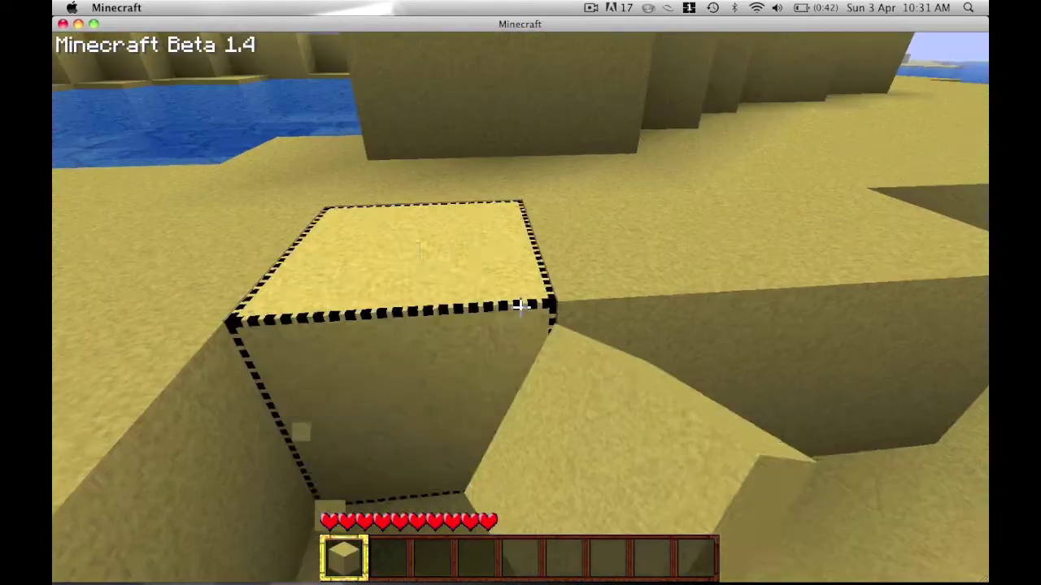
pyautogui.click(520, 306)
pyautogui.click(521, 306)
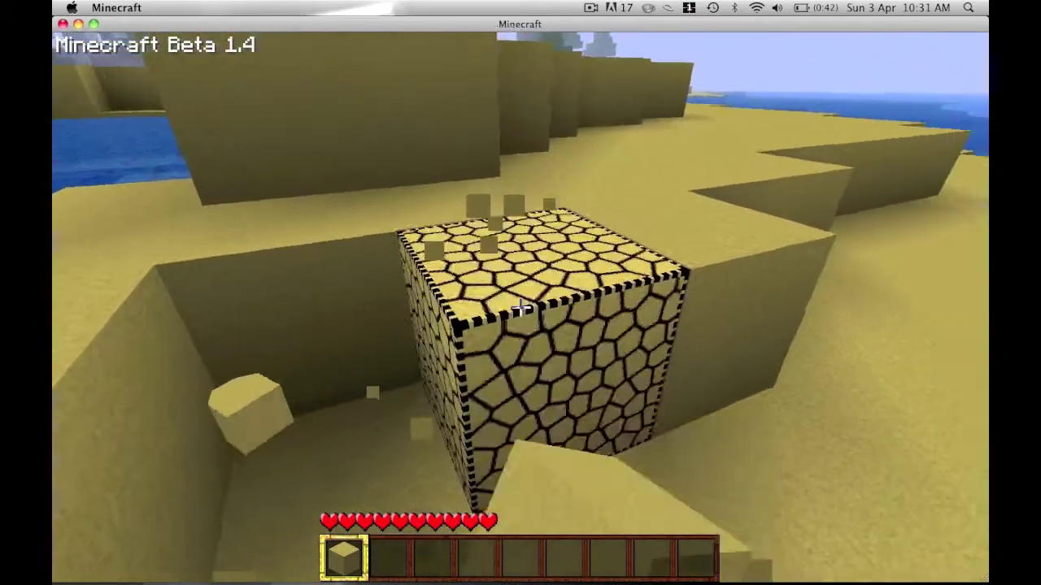
pyautogui.click(520, 307)
pyautogui.click(520, 306)
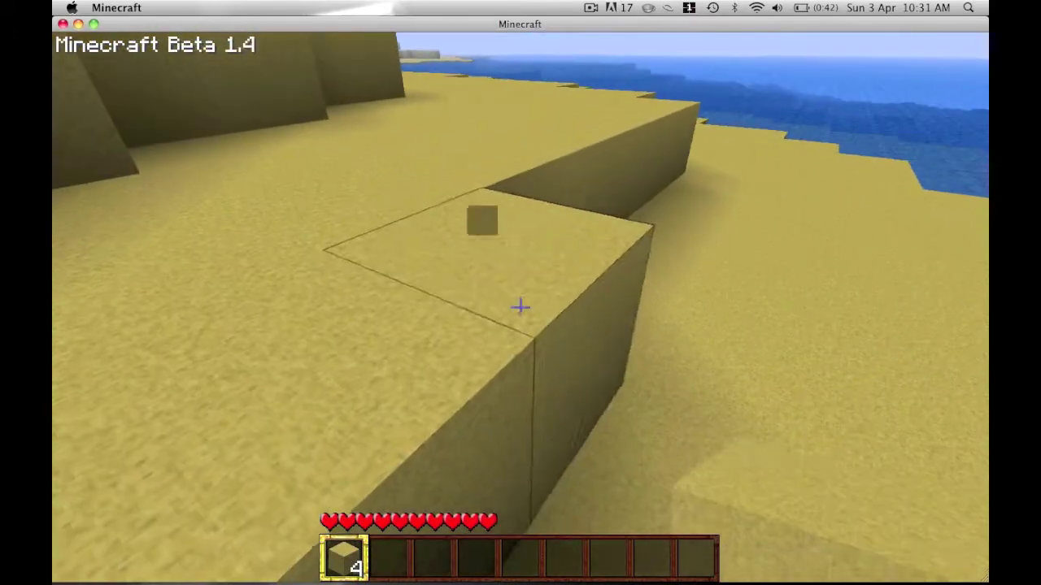
pyautogui.click(520, 306)
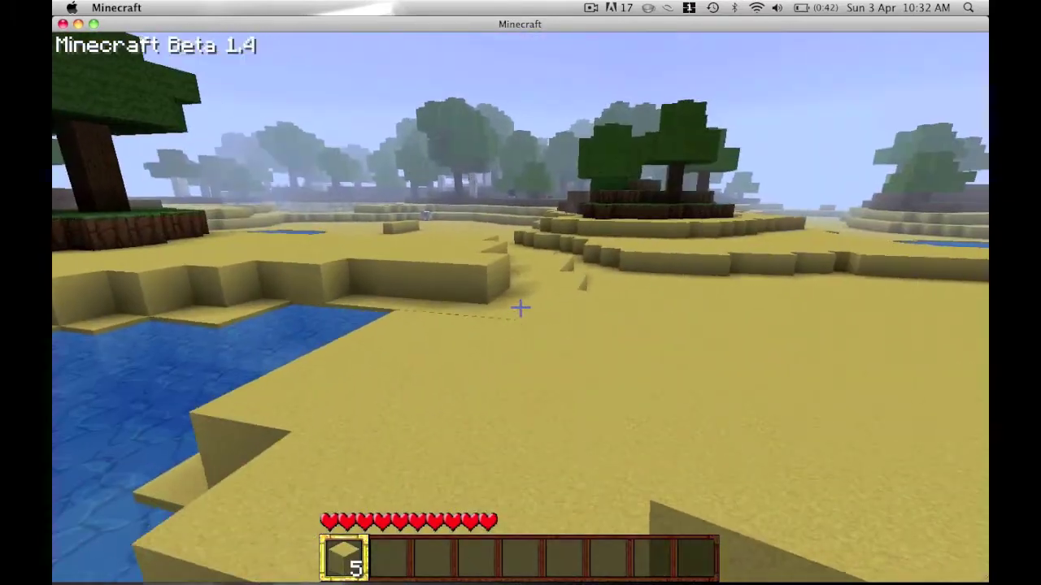
# Step: Save and leave Test World, and close the Minecraft window
pyautogui.press('Escape')
pyautogui.click(520, 306)
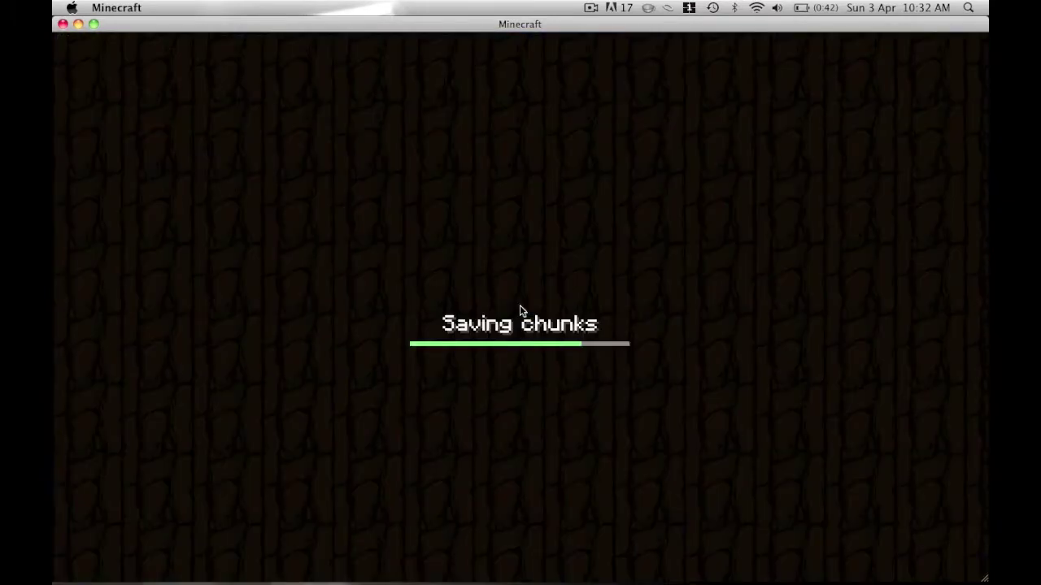
pyautogui.click(63, 24)
# Step: Switch to Finder and open the minecraft folder in the home folder's Library > Application Support
pyautogui.click(63, 519)
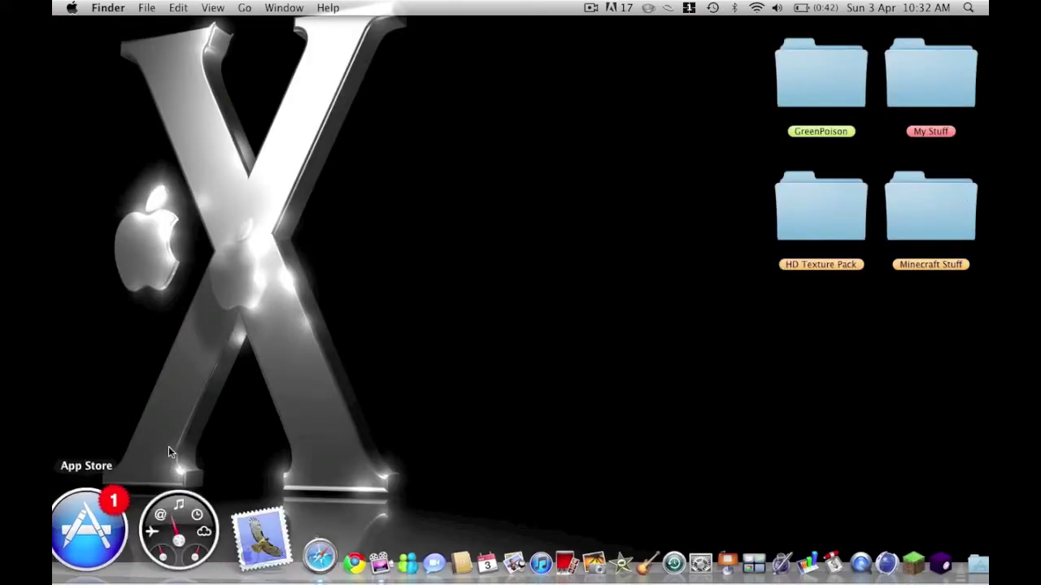
pyautogui.click(598, 114)
pyautogui.doubleClick(597, 114)
pyautogui.doubleClick(267, 101)
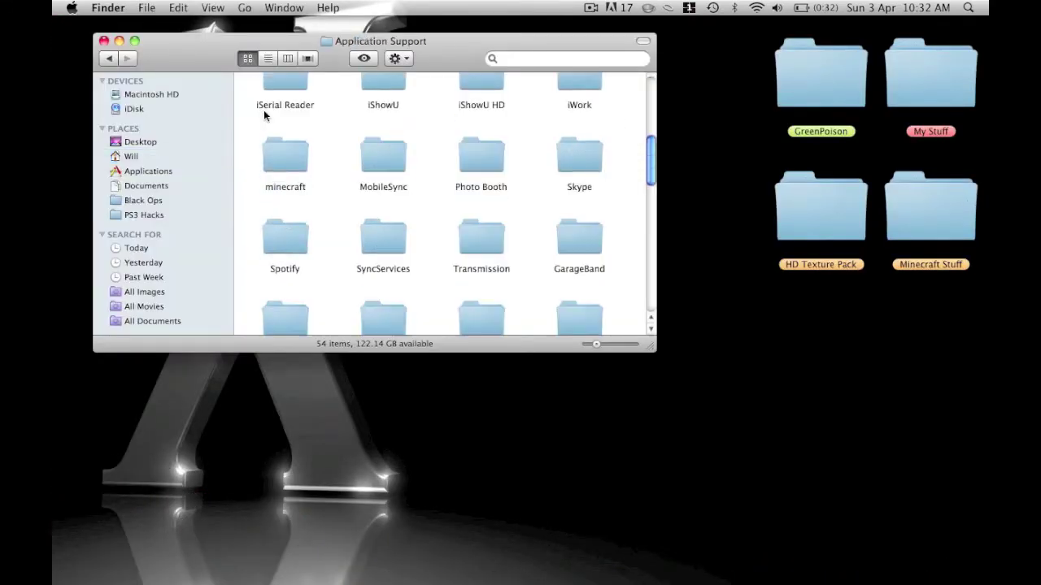
pyautogui.doubleClick(284, 159)
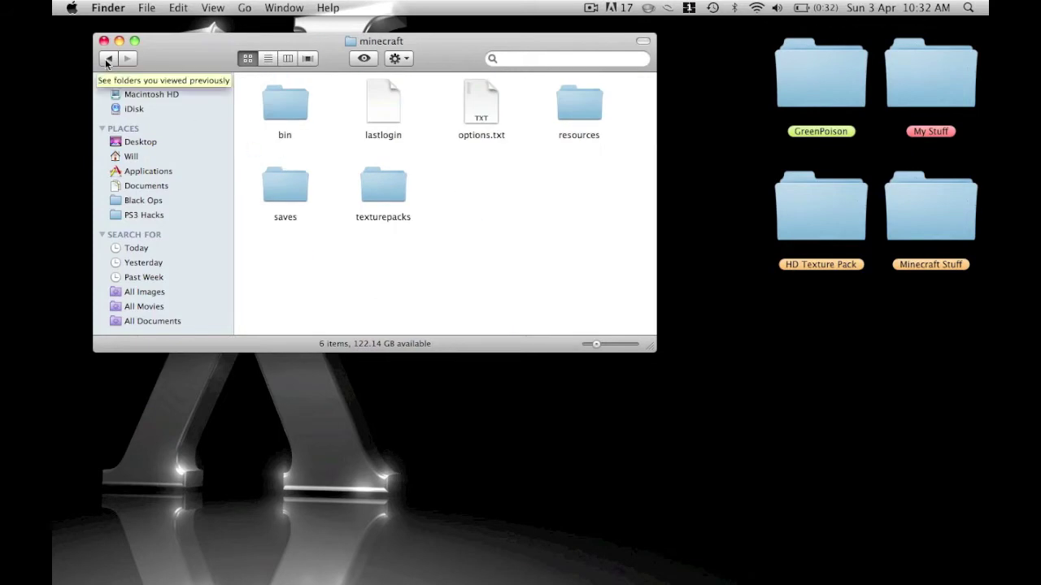
# Step: Return to Application Support and move the minecraft folder to the Trash
pyautogui.click(109, 58)
pyautogui.rightClick(302, 163)
pyautogui.click(337, 186)
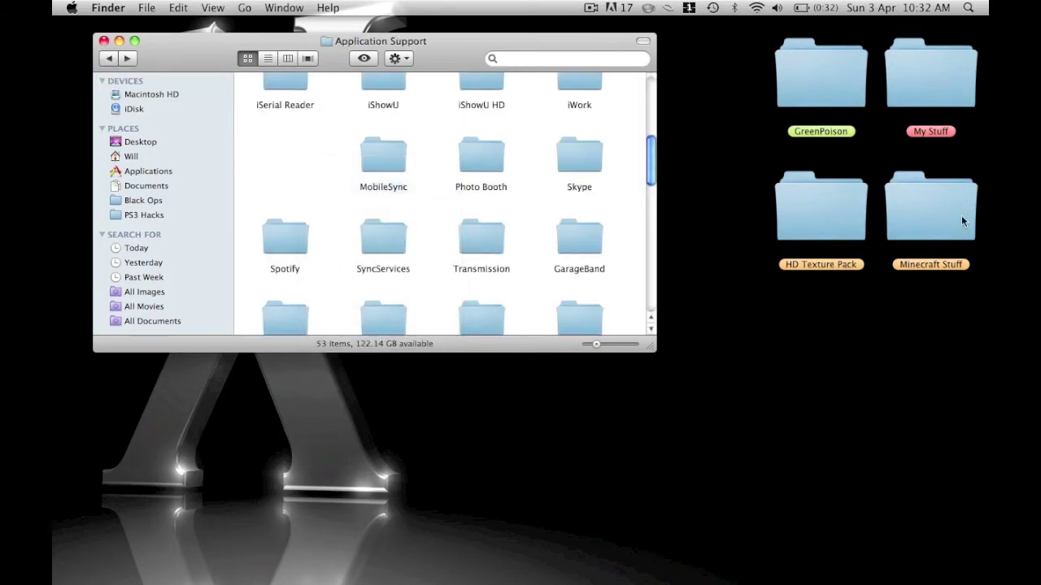
# Step: Copy the clean minecraft folder from Minecraft Stuff > Minecraft Mods Beta 1.4 > Minecraft 1.4 (clean) into Application Support, and close the Finder window
pyautogui.doubleClick(935, 210)
pyautogui.doubleClick(377, 410)
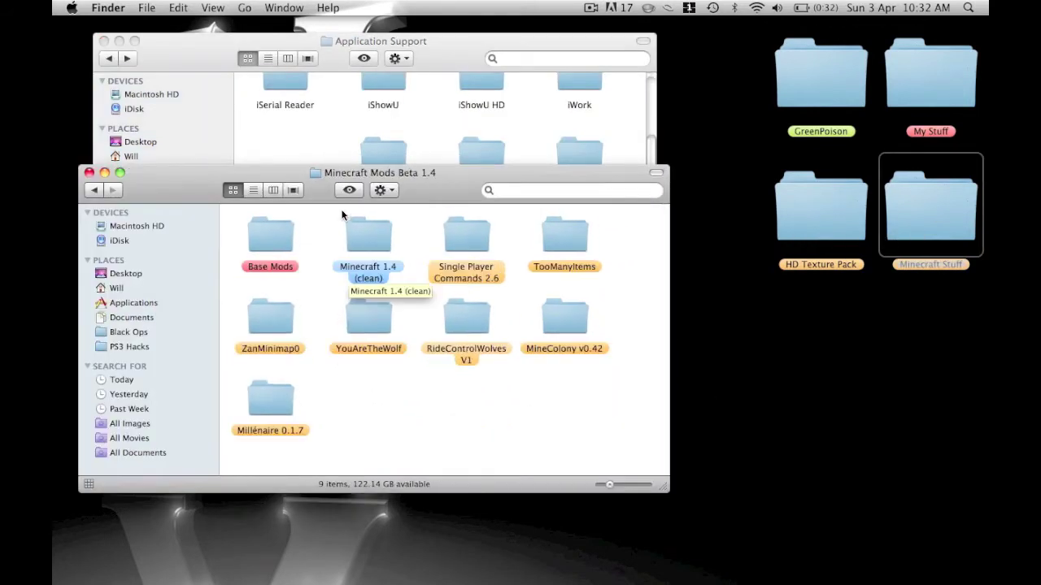
pyautogui.doubleClick(363, 223)
pyautogui.click(286, 232)
pyautogui.moveTo(287, 231); pyautogui.dragTo(439, 122)
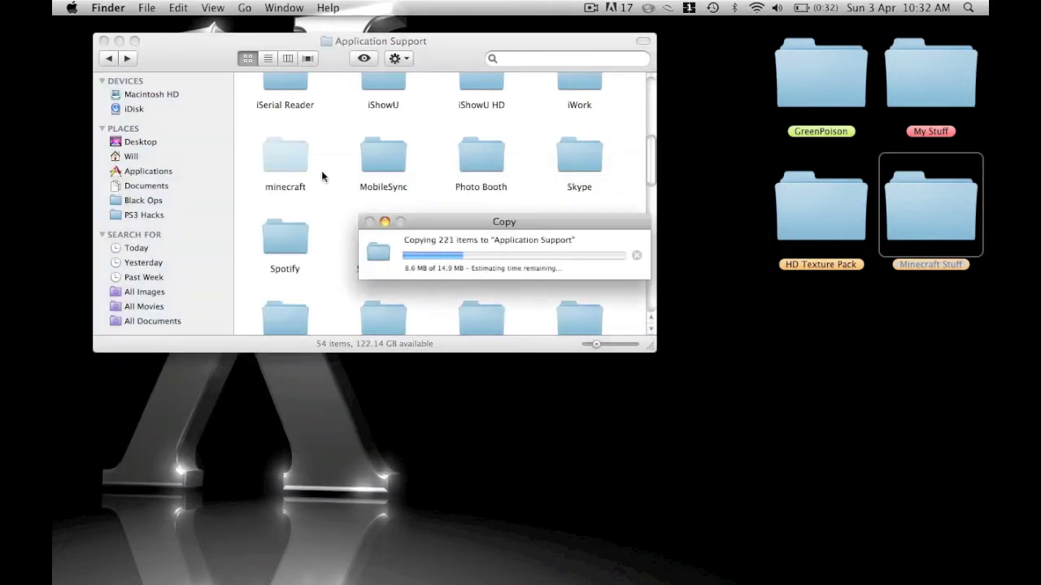
pyautogui.press('super+w')
# Step: Launch mcpatcher-1.1.12_02 from the MCPatcher folder in HD Texture Pack and close the leftover Finder windows
pyautogui.doubleClick(819, 208)
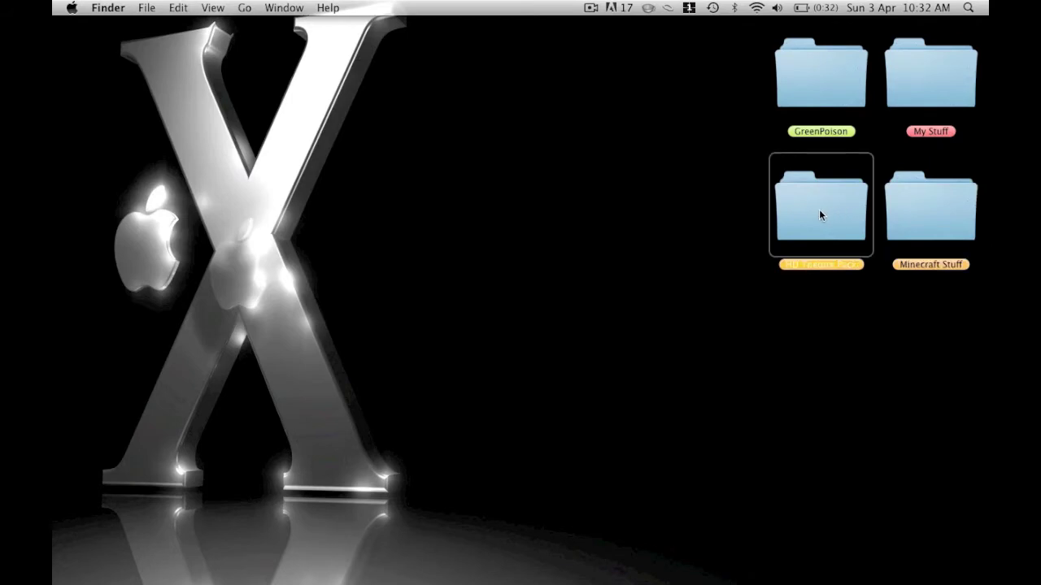
pyautogui.doubleClick(348, 143)
pyautogui.click(348, 146)
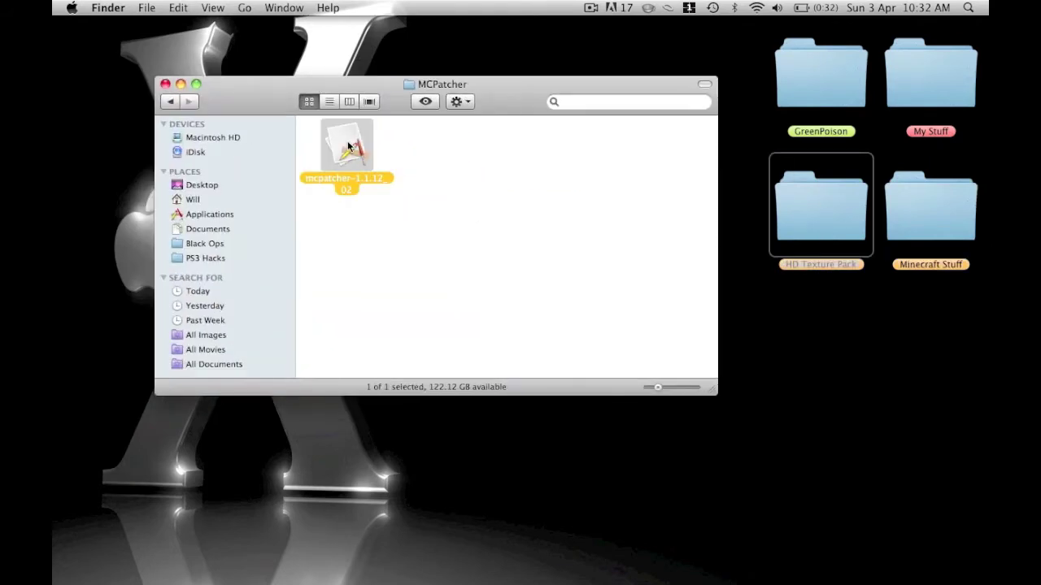
pyautogui.click(165, 84)
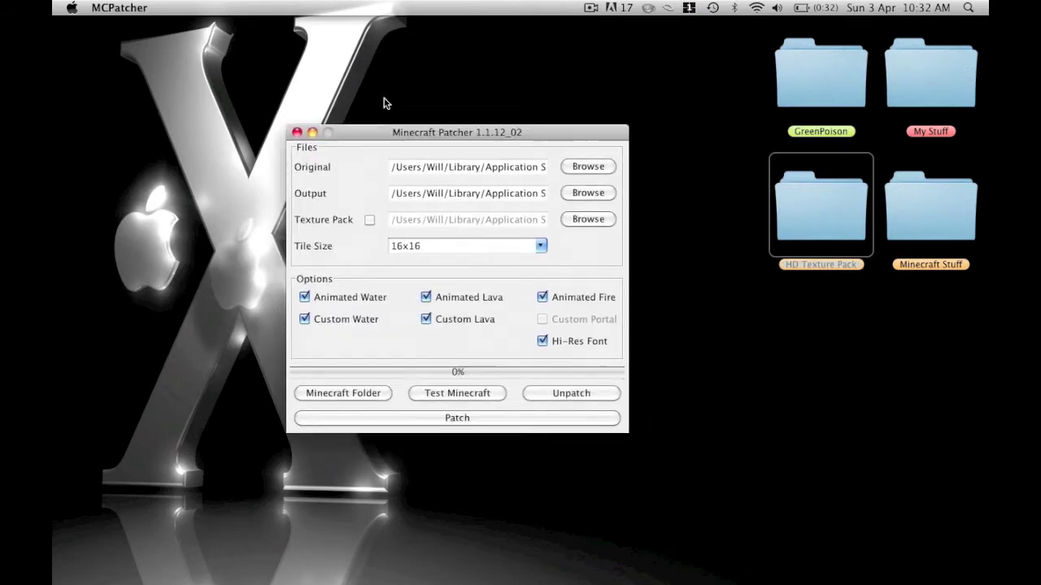
pyautogui.doubleClick(828, 199)
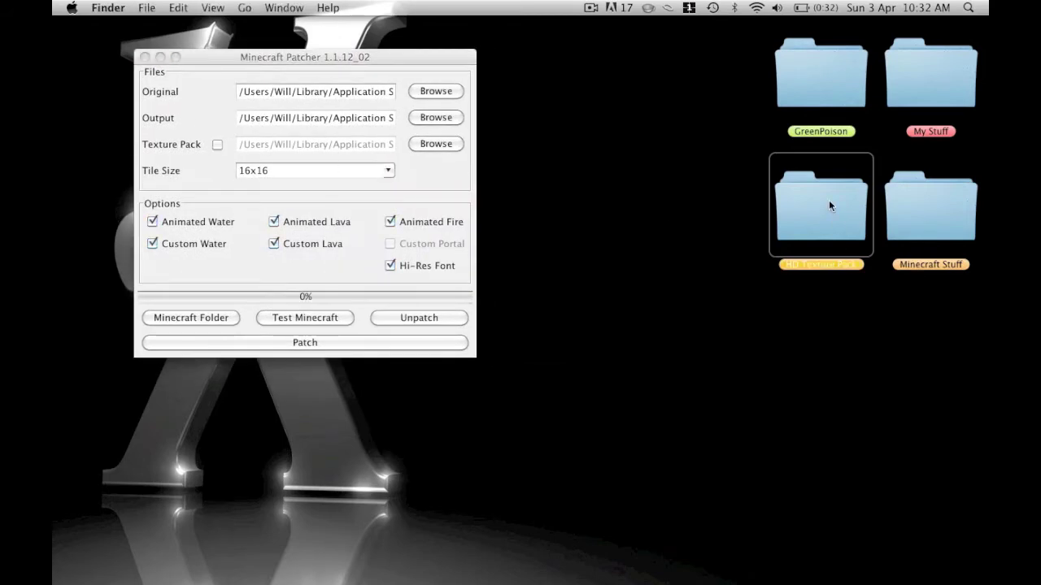
pyautogui.click(165, 84)
# Step: Examine the contents of the MisaHD 1.9 folder in Minecraft Stuff > Minecraft Texture Packs and go back
pyautogui.click(935, 234)
pyautogui.doubleClick(934, 233)
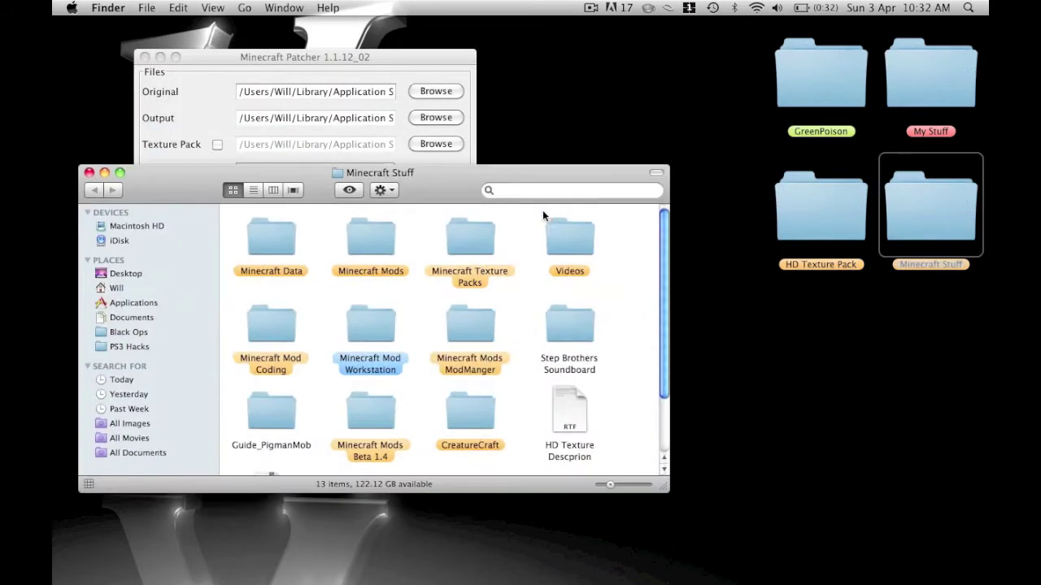
pyautogui.doubleClick(478, 237)
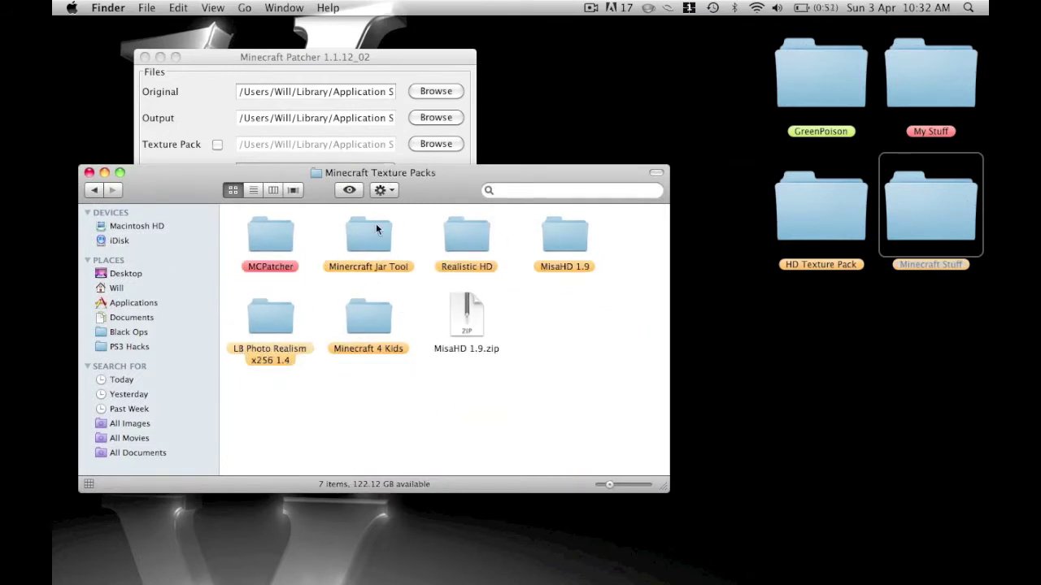
pyautogui.doubleClick(571, 229)
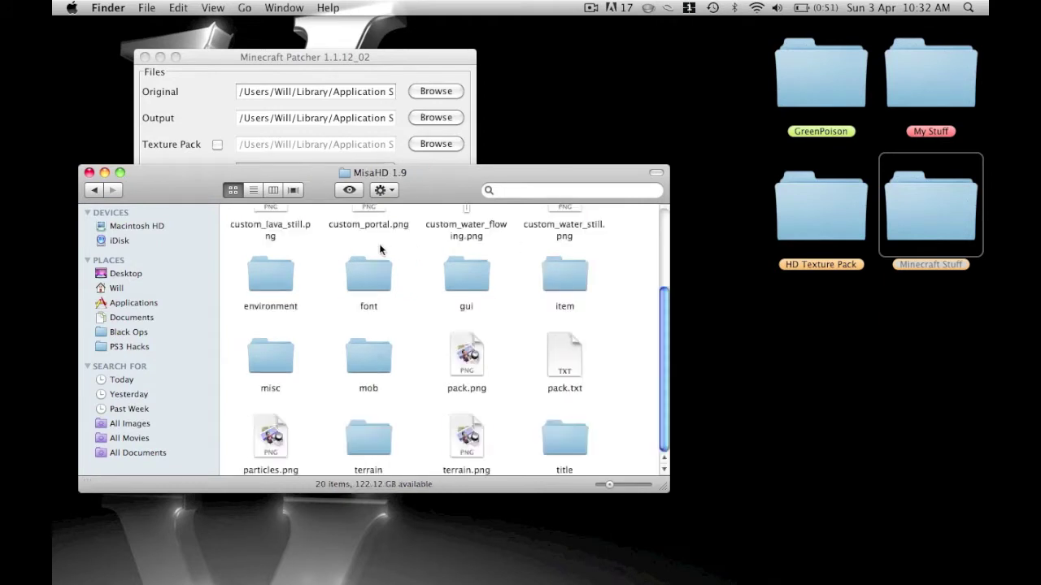
pyautogui.click(100, 193)
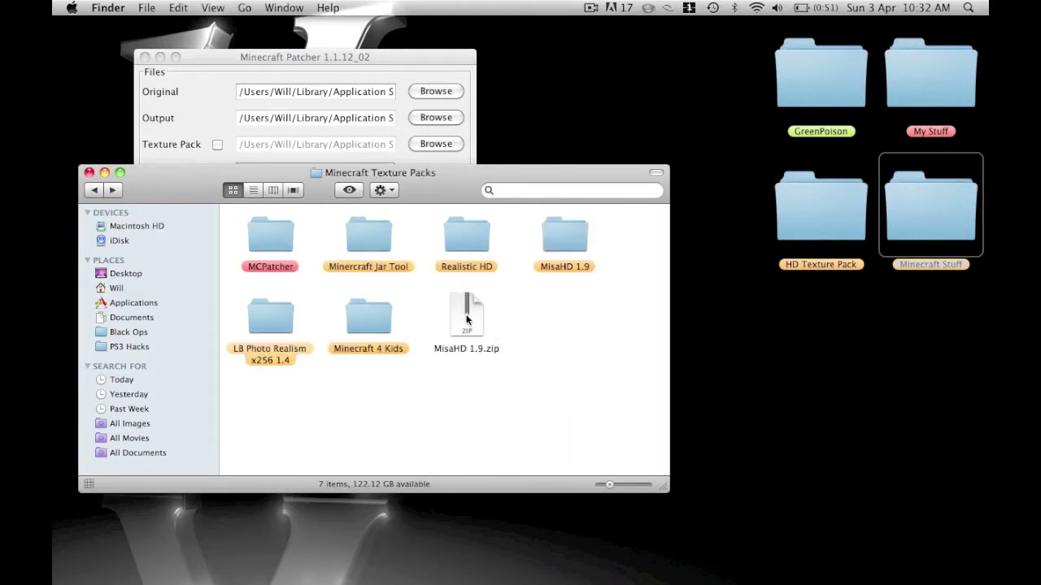
# Step: Check the Compress option for the MisaHD 1.9 folder, dismiss it unused and close the Finder window
pyautogui.rightClick(561, 251)
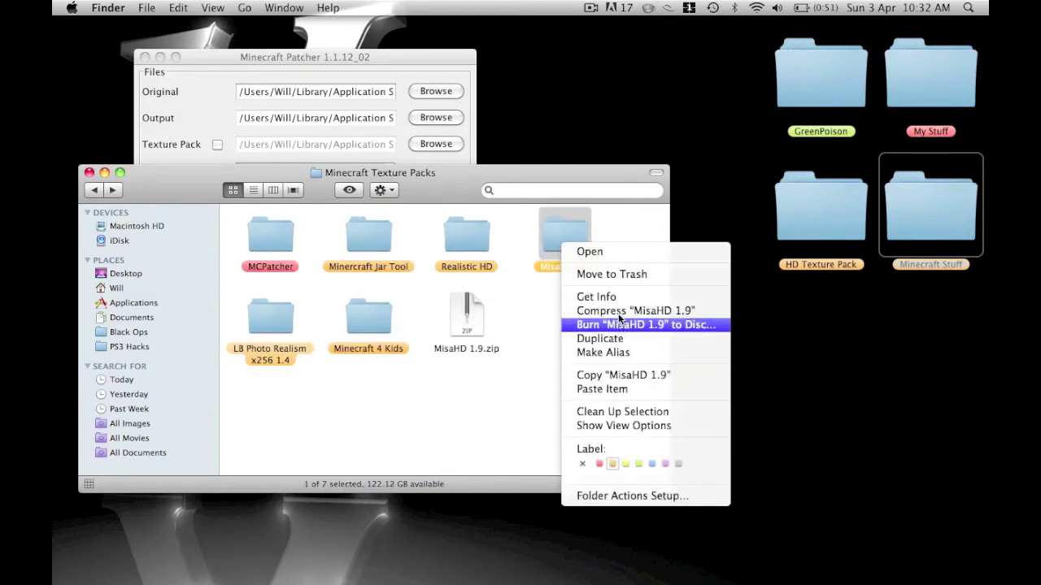
pyautogui.click(474, 319)
pyautogui.click(496, 316)
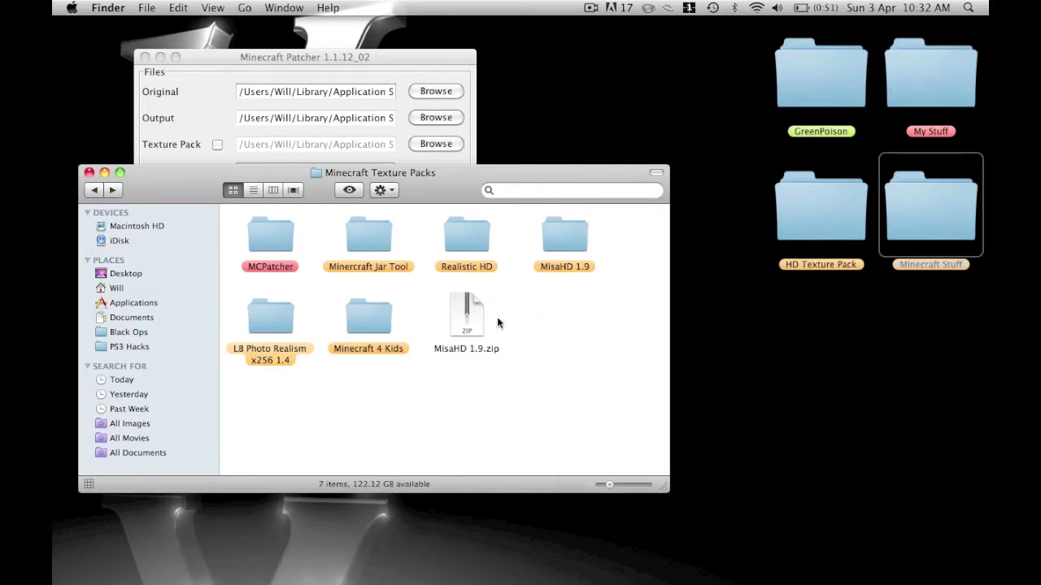
pyautogui.press('super+w')
# Step: Choose MisaHD 1.9.zip from Minecraft Stuff > Minecraft Texture Packs on the desktop as the patcher's texture pack
pyautogui.click(446, 145)
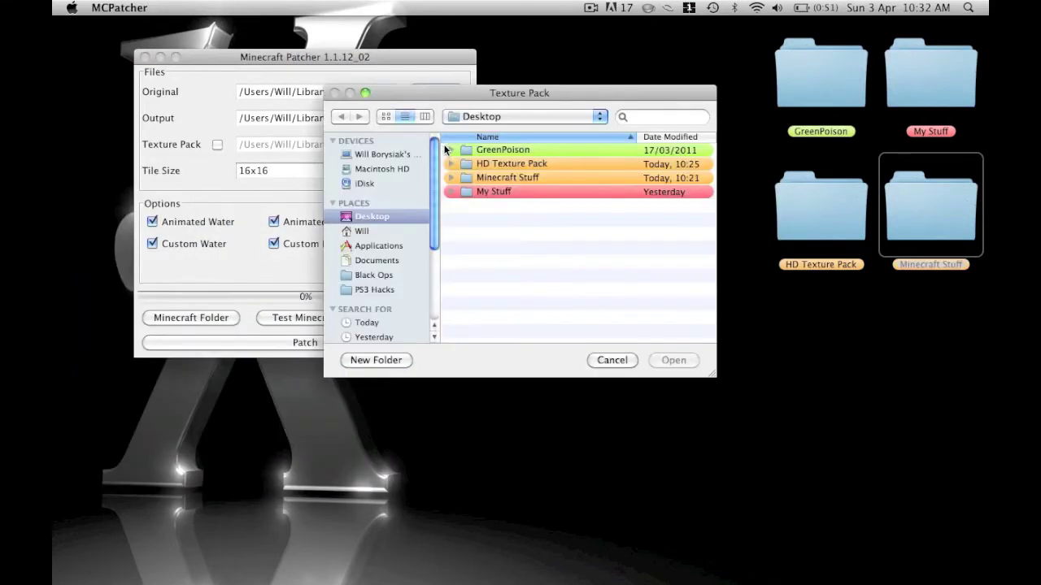
pyautogui.click(453, 164)
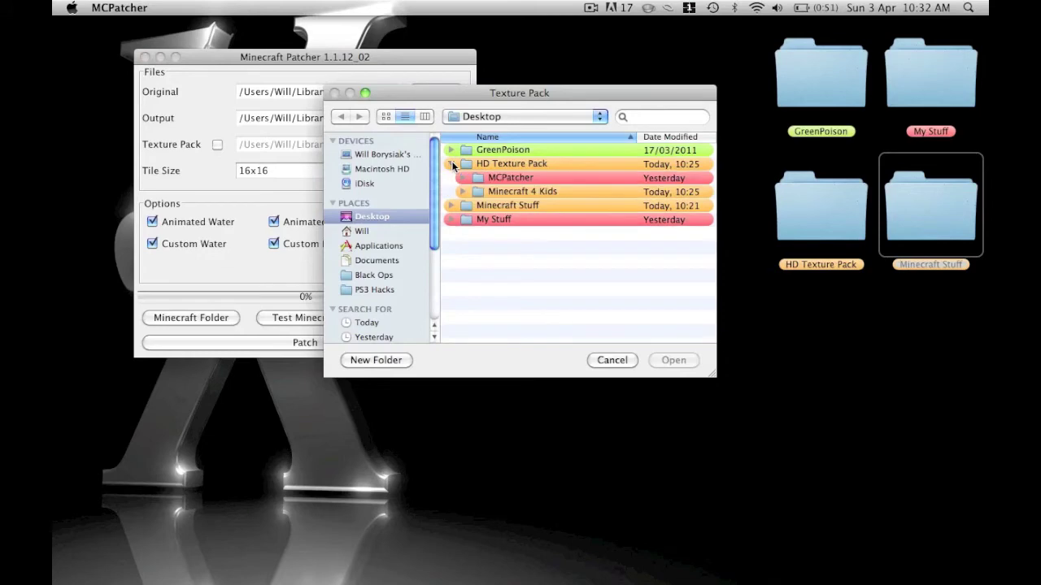
pyautogui.click(452, 164)
pyautogui.click(451, 178)
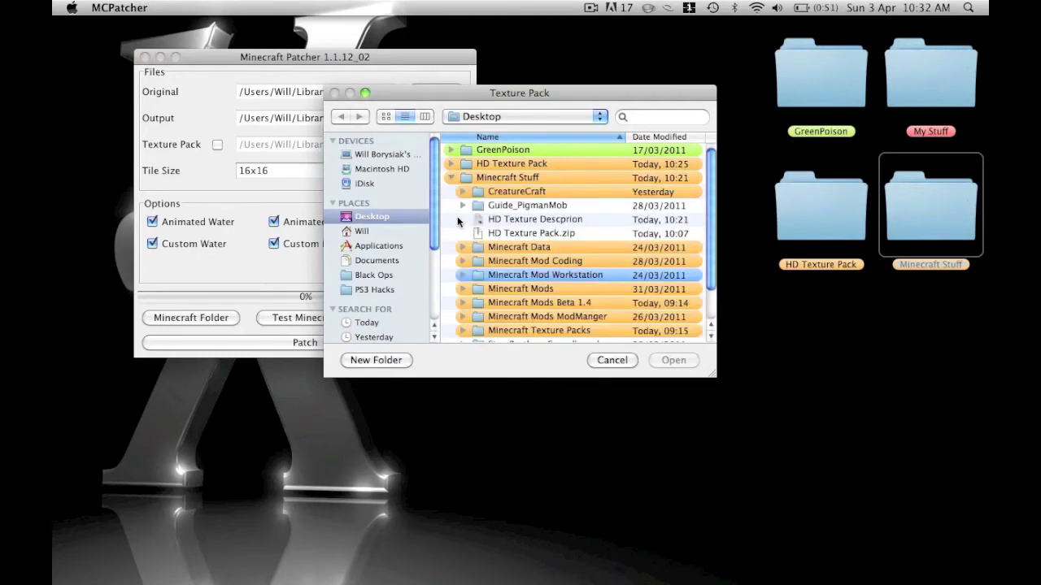
pyautogui.scroll(-2, 458, 246)
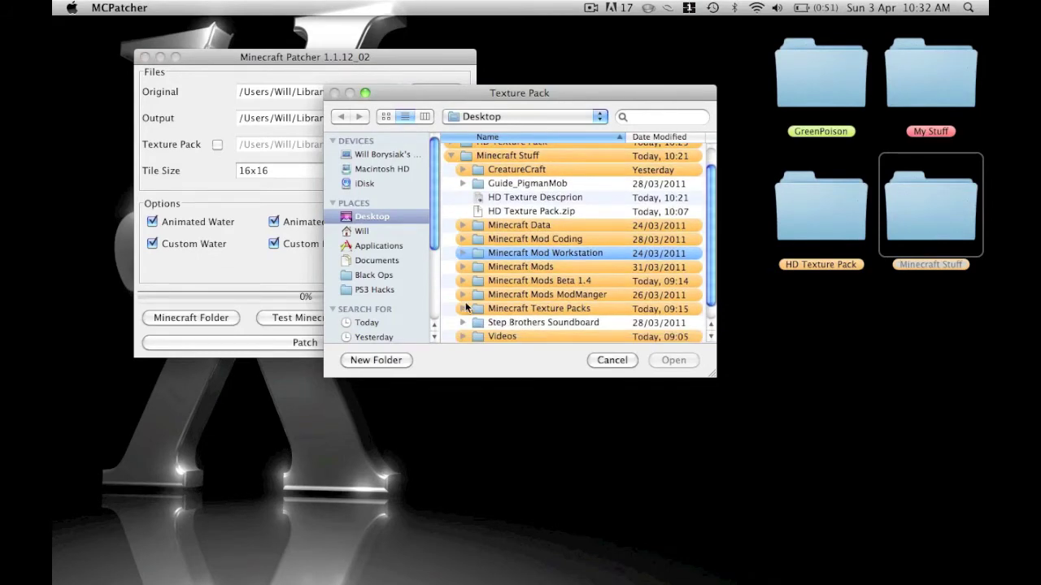
pyautogui.click(463, 309)
pyautogui.click(500, 300)
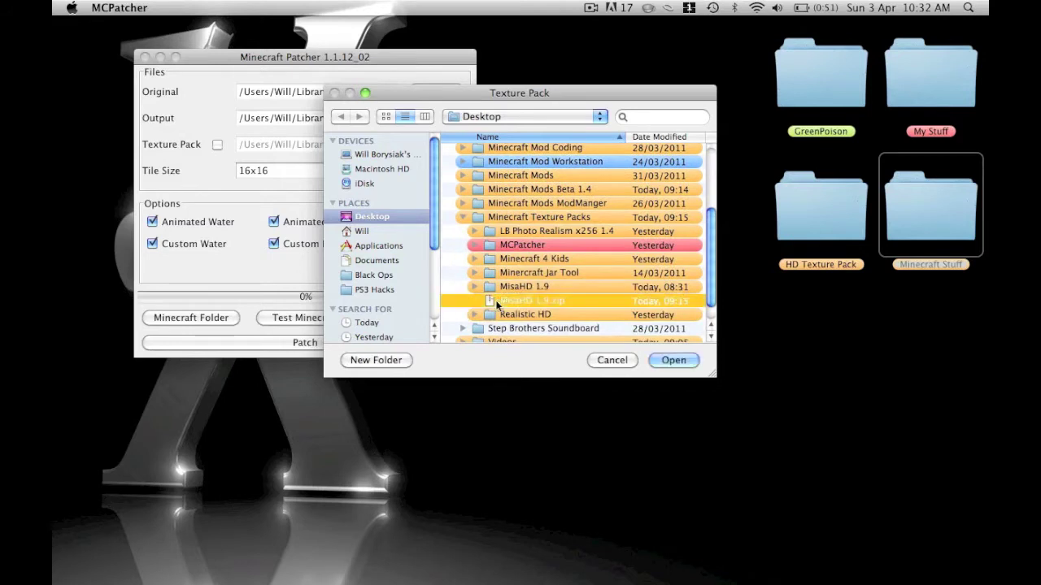
pyautogui.press('Return')
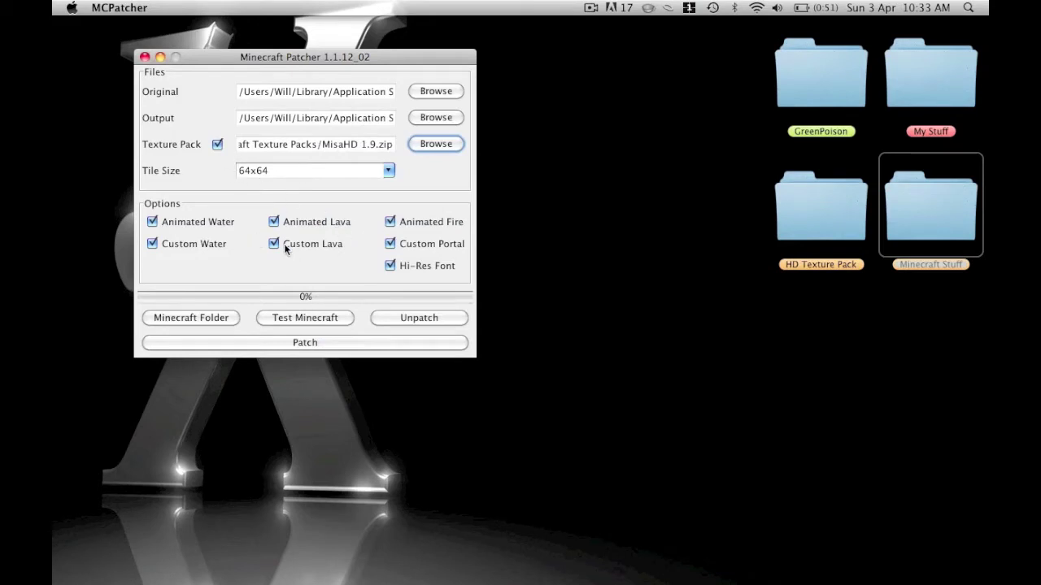
# Step: Patch Minecraft with the selected MisaHD 1.9 texture pack and close the log and the patcher
pyautogui.click(274, 343)
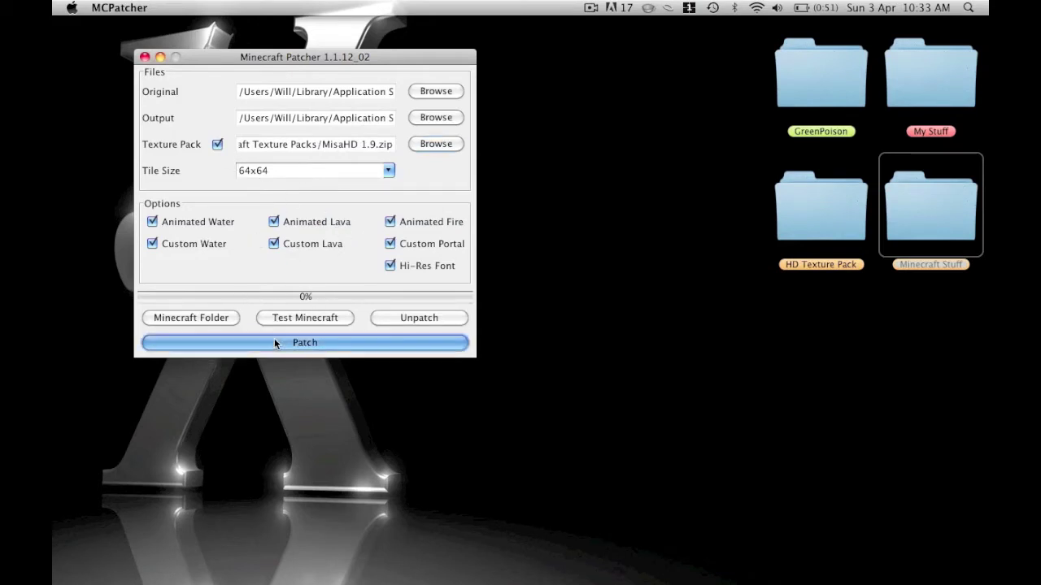
pyautogui.click(742, 341)
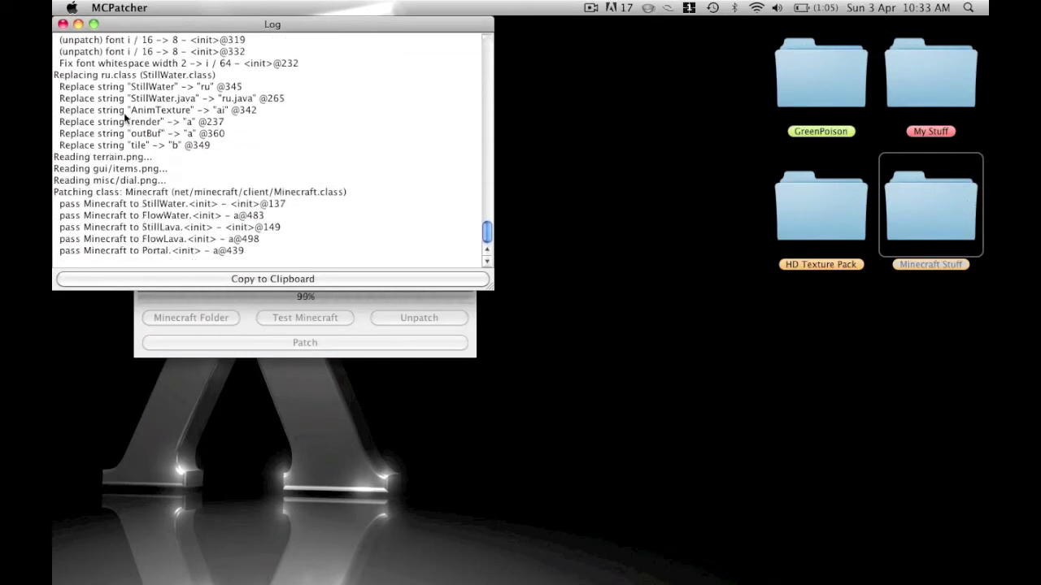
pyautogui.click(63, 24)
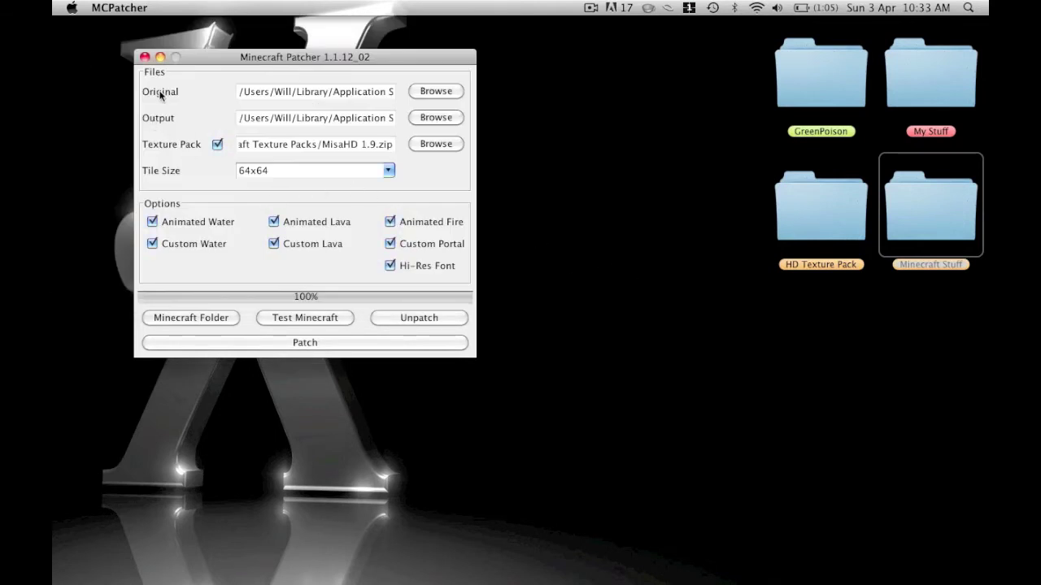
pyautogui.click(144, 57)
# Step: Launch Minecraft and open the bin folder in Library > Application Support > minecraft in Finder
pyautogui.click(602, 293)
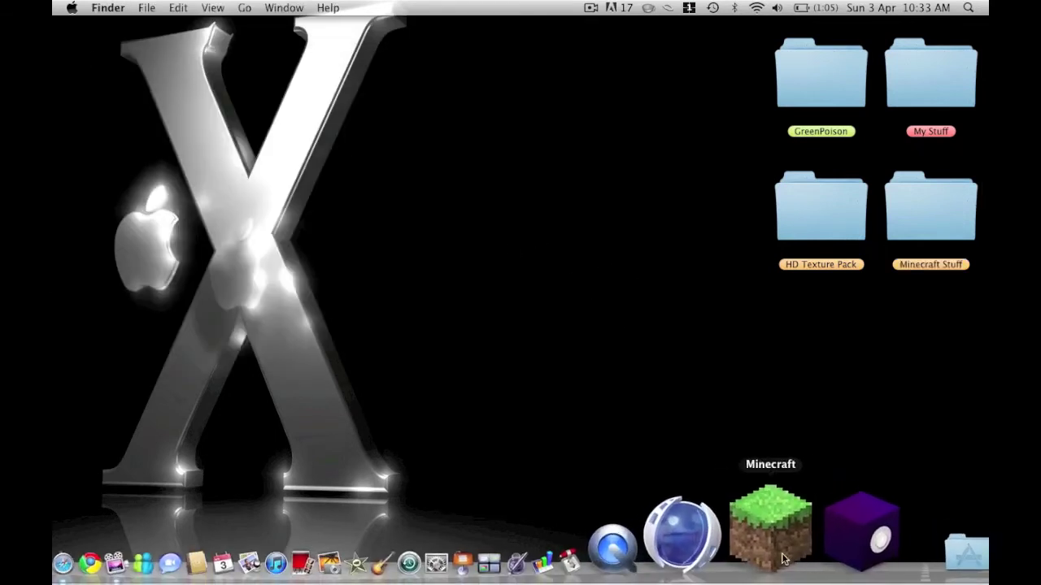
pyautogui.click(770, 524)
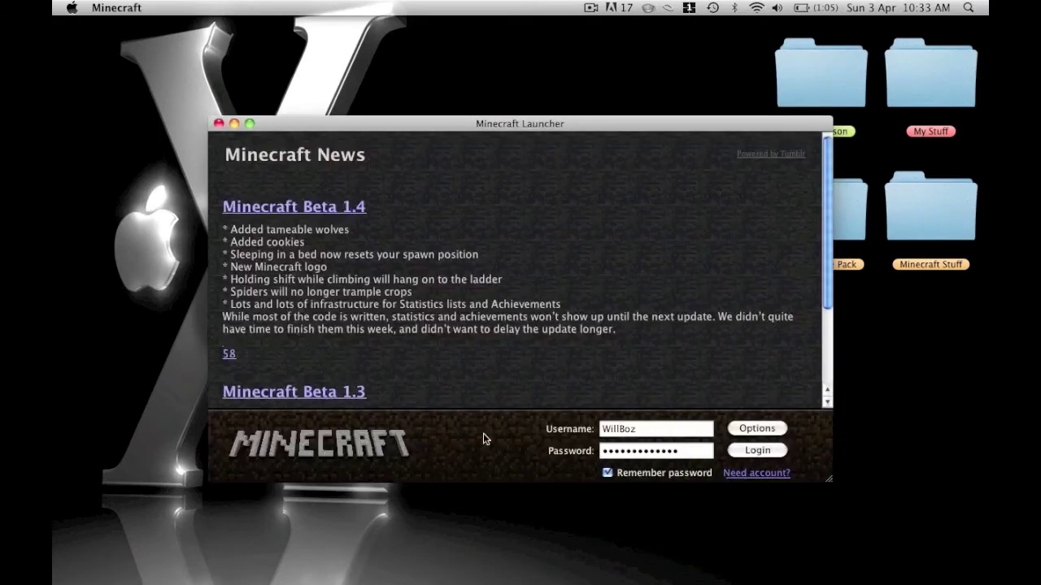
pyautogui.moveTo(56, 569)
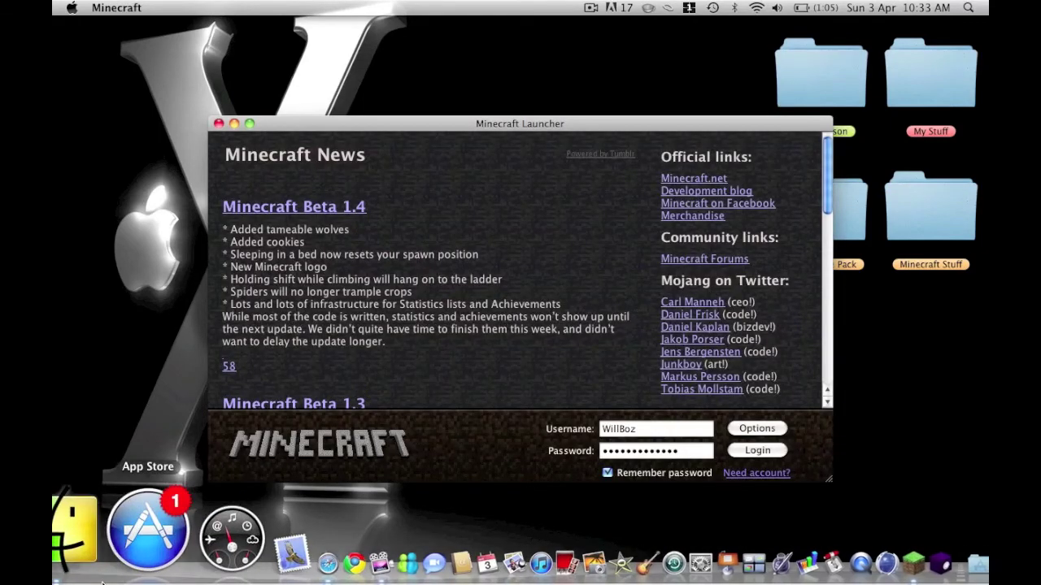
pyautogui.click(95, 540)
pyautogui.doubleClick(600, 106)
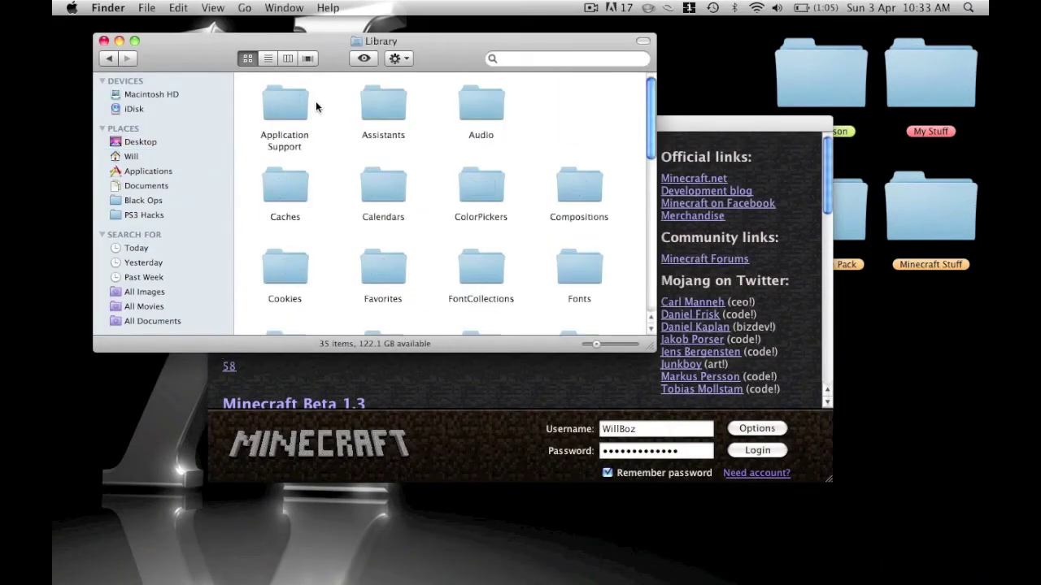
pyautogui.click(272, 103)
pyautogui.doubleClick(272, 103)
pyautogui.doubleClick(301, 150)
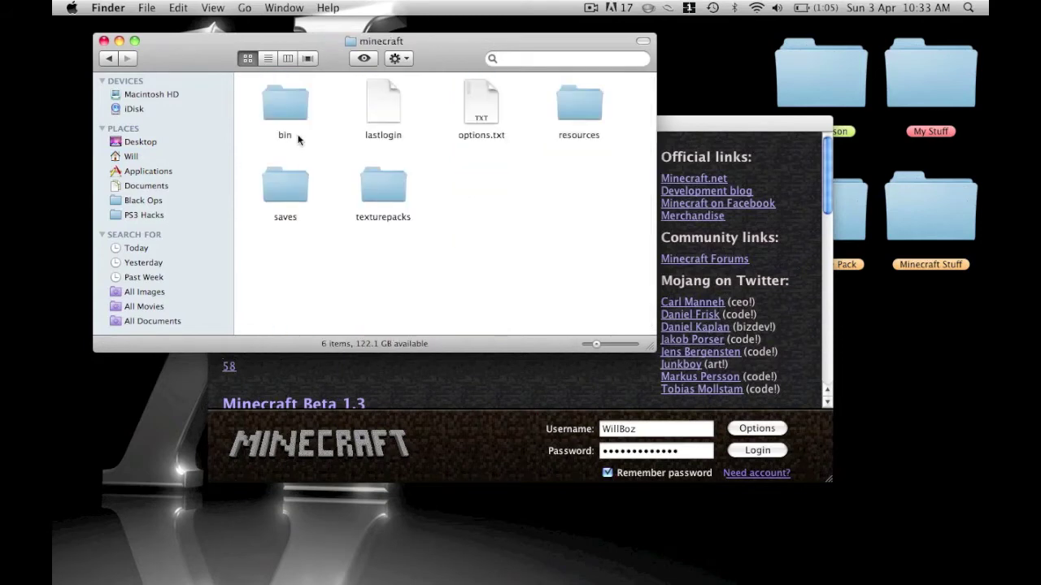
pyautogui.doubleClick(291, 113)
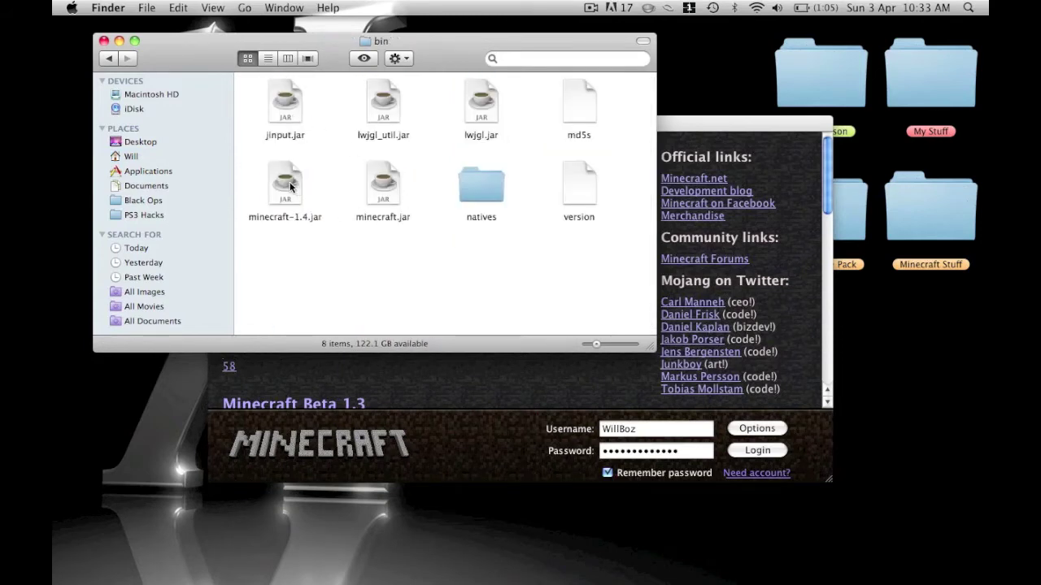
# Step: Check the Open With choices for minecraft.jar in the bin folder, including Archive Utility, and close the Finder window
pyautogui.rightClick(381, 184)
pyautogui.rightClick(382, 186)
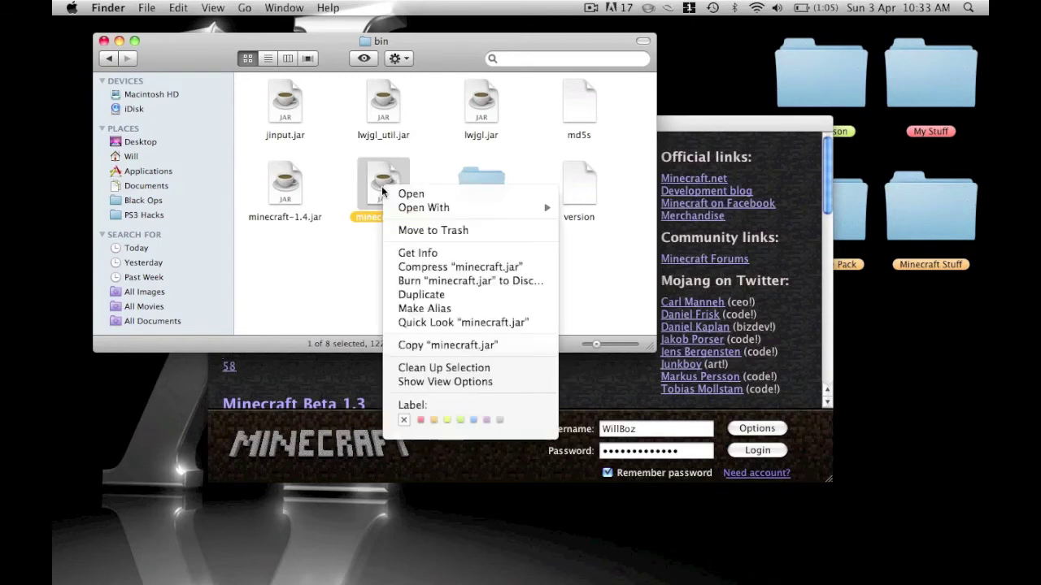
pyautogui.click(360, 277)
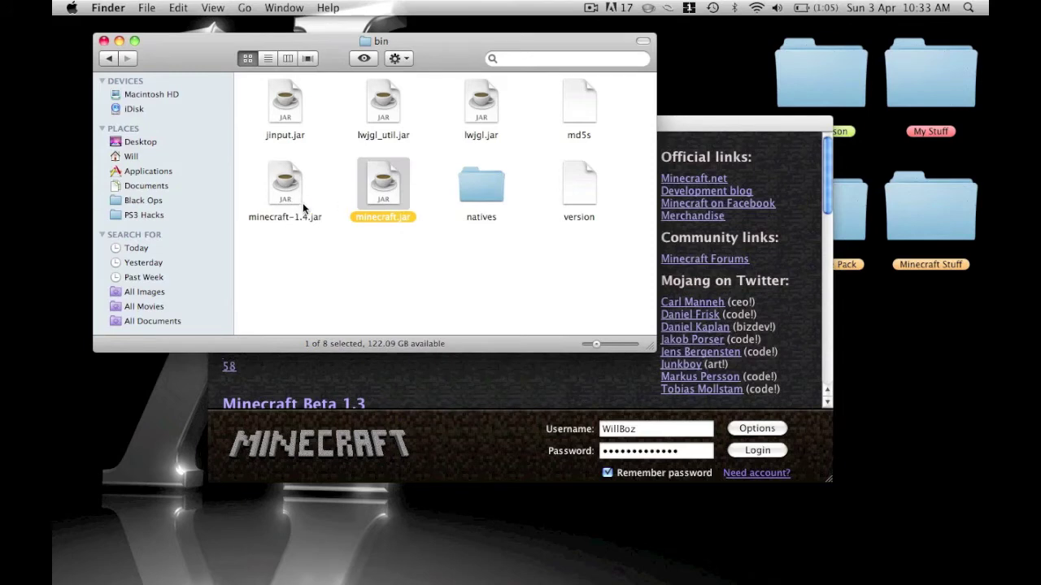
pyautogui.rightClick(380, 177)
pyautogui.moveTo(487, 196)
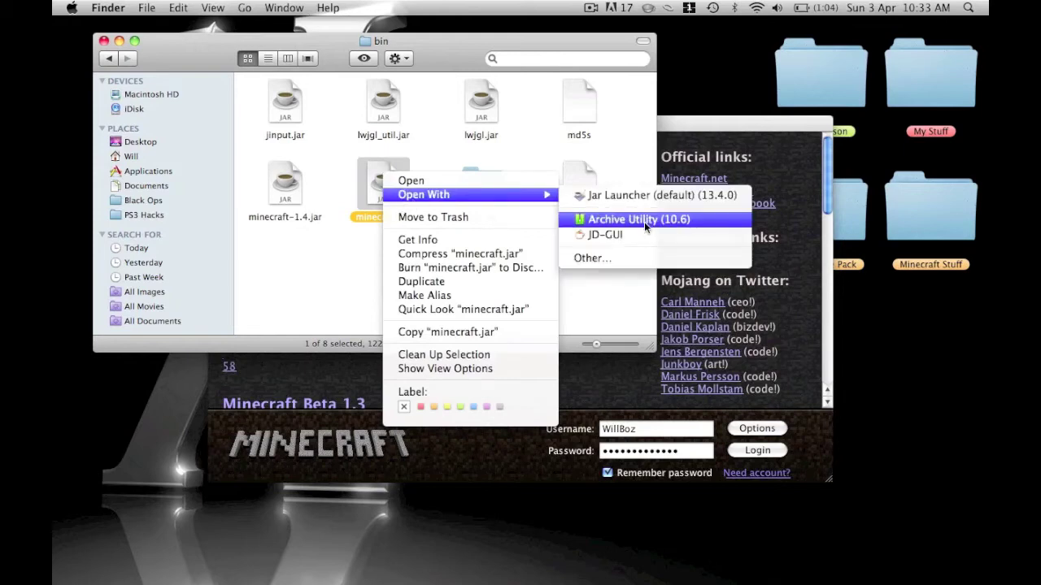
pyautogui.click(630, 219)
pyautogui.press('super+w')
# Step: Maximize the Minecraft Launcher window and log in with the remembered account
pyautogui.click(437, 388)
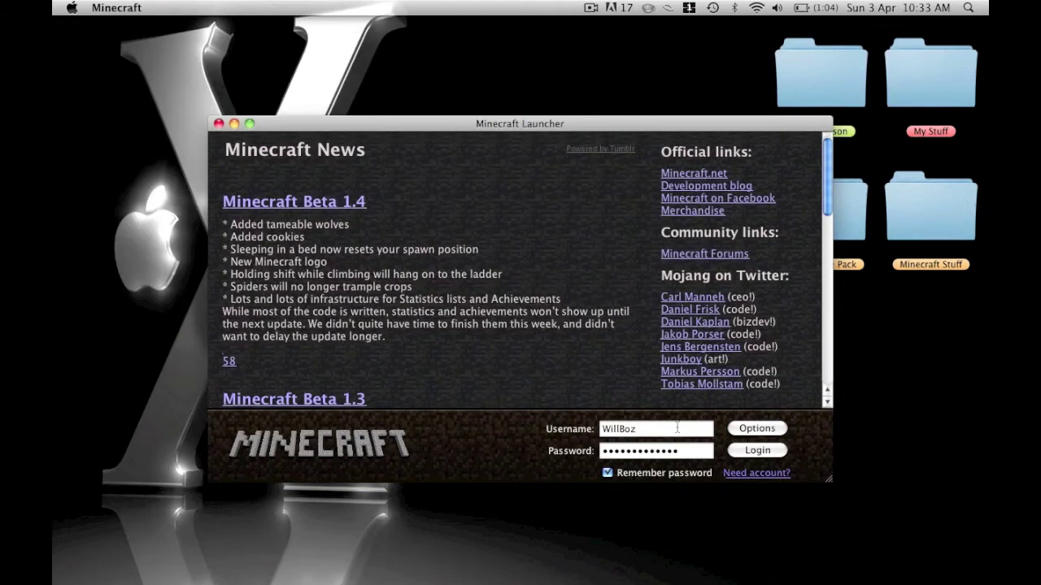
pyautogui.click(249, 124)
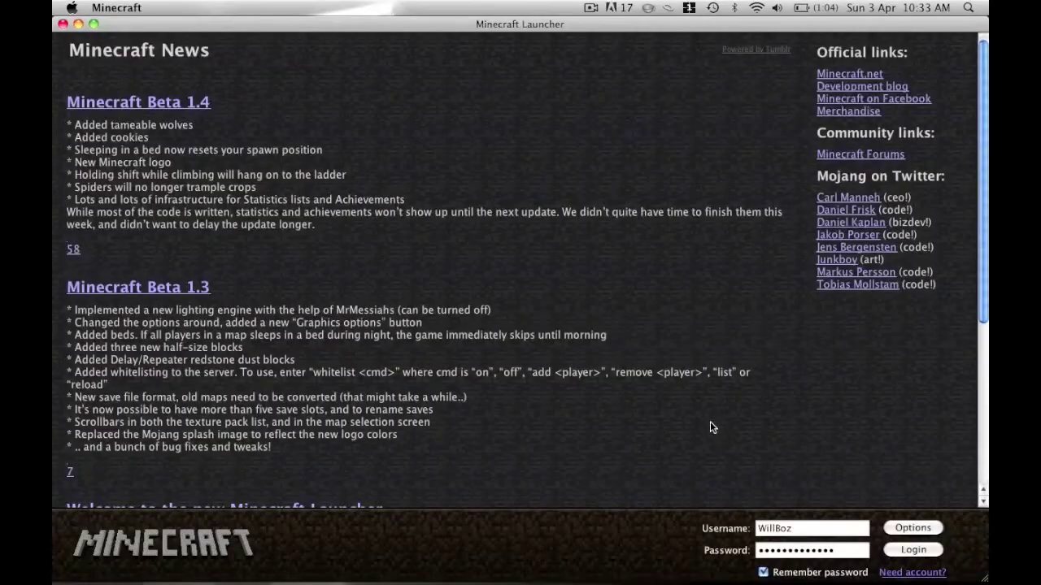
pyautogui.click(891, 549)
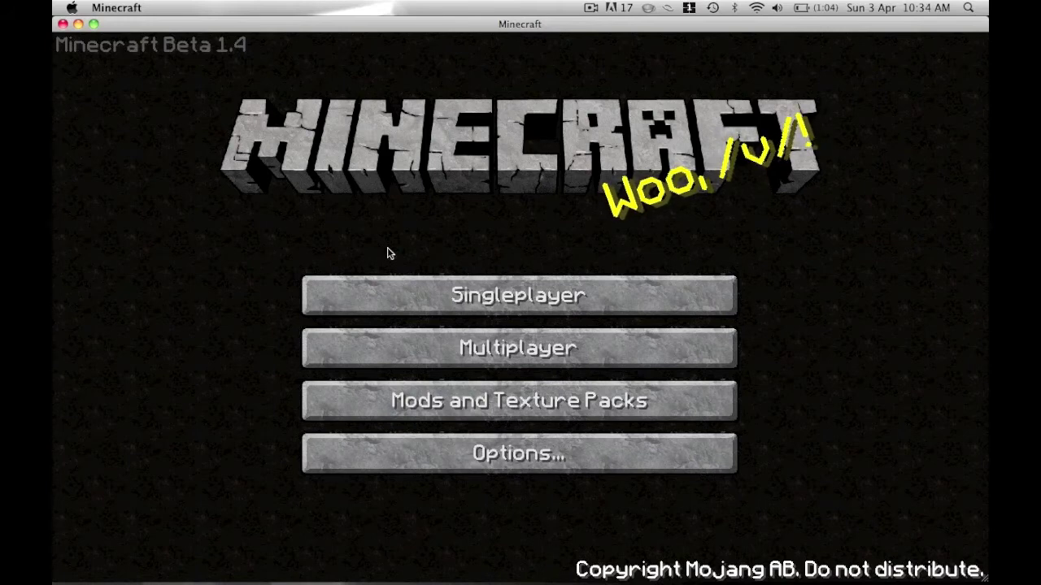
# Step: Open Test World in singleplayer and give the game control of the view
pyautogui.click(407, 293)
pyautogui.click(411, 292)
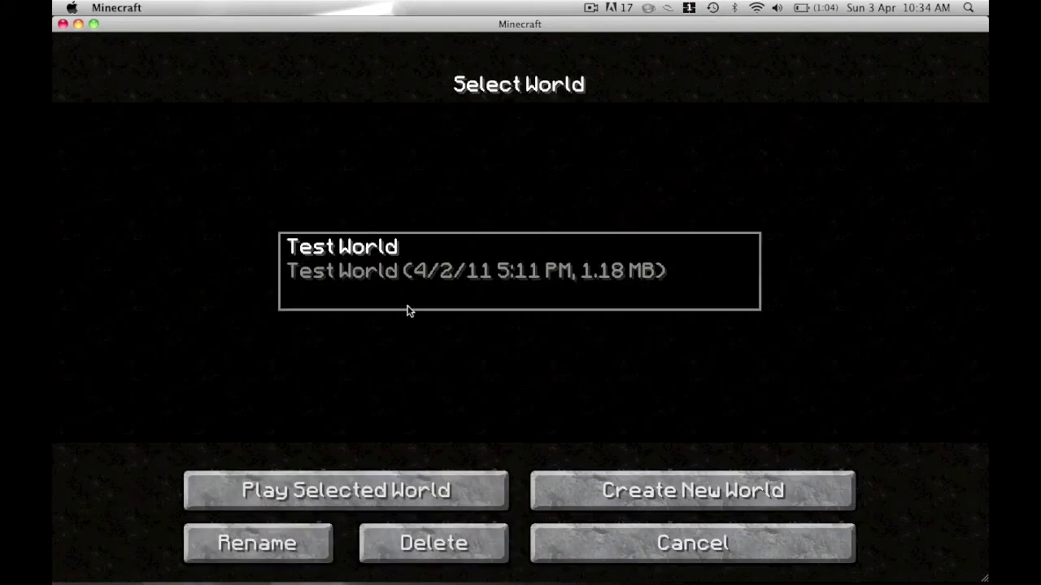
pyautogui.click(336, 485)
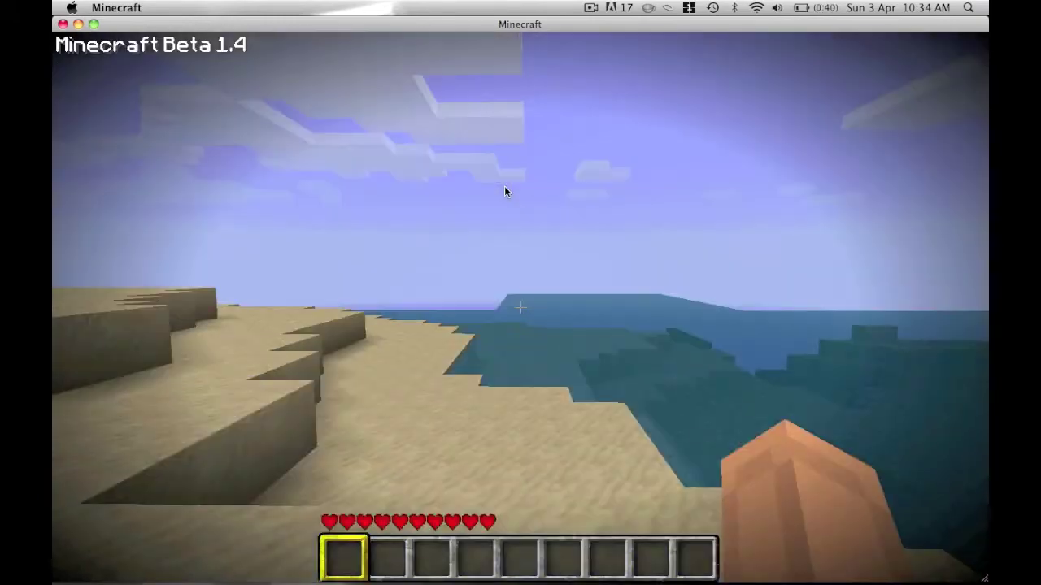
pyautogui.click(504, 187)
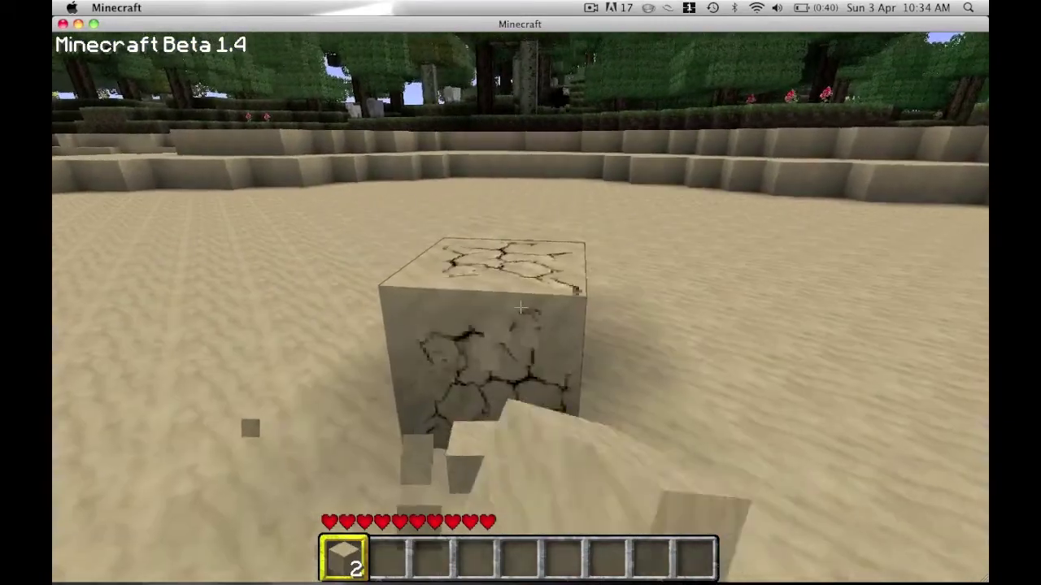
# Step: Mine sand blocks on the beach and climb the sand ledge towards the forest
pyautogui.moveTo(521, 307); pyautogui.dragTo(521, 307)
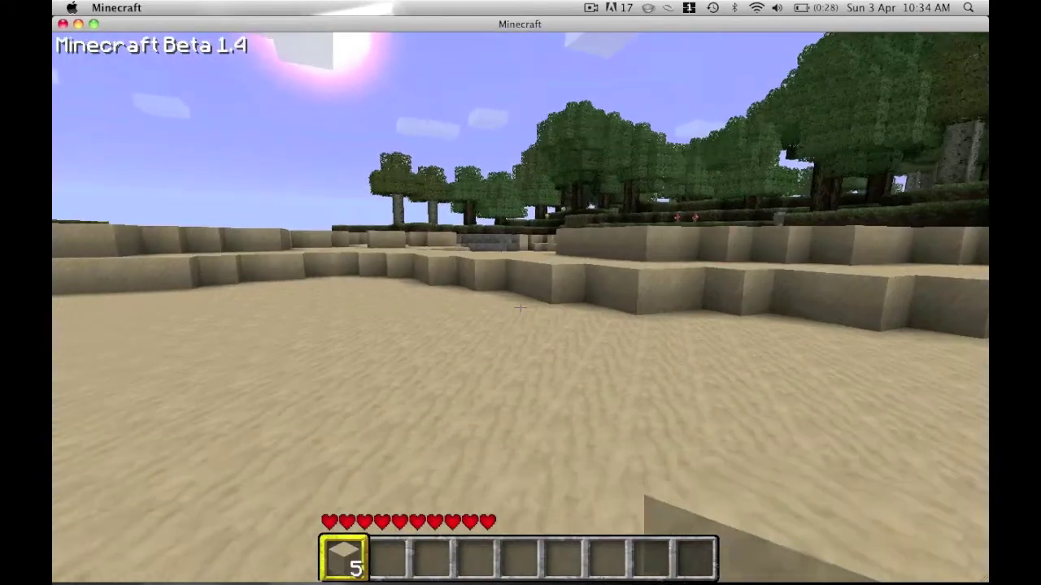
pyautogui.press('w')
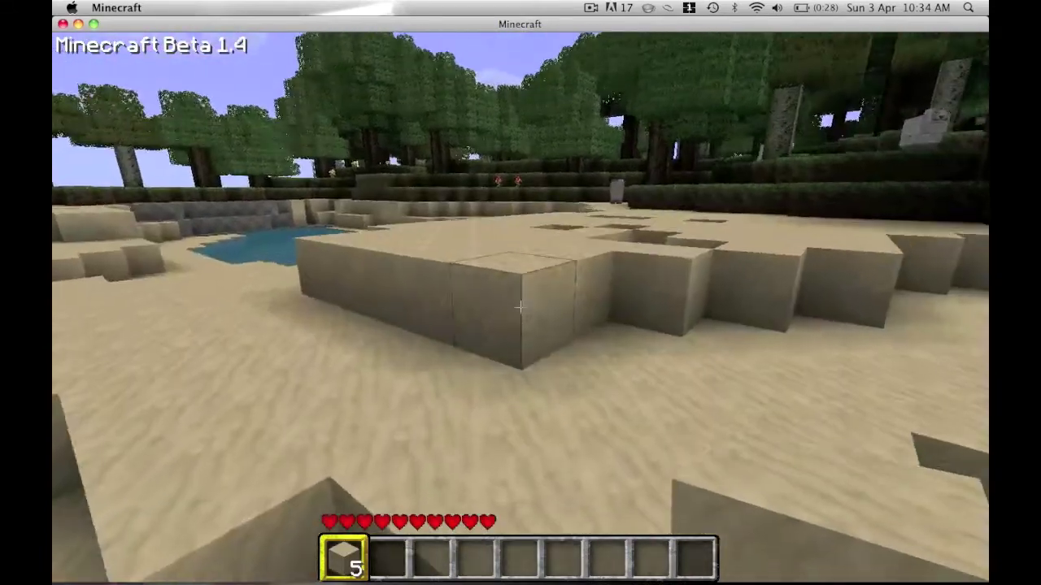
pyautogui.press('space')
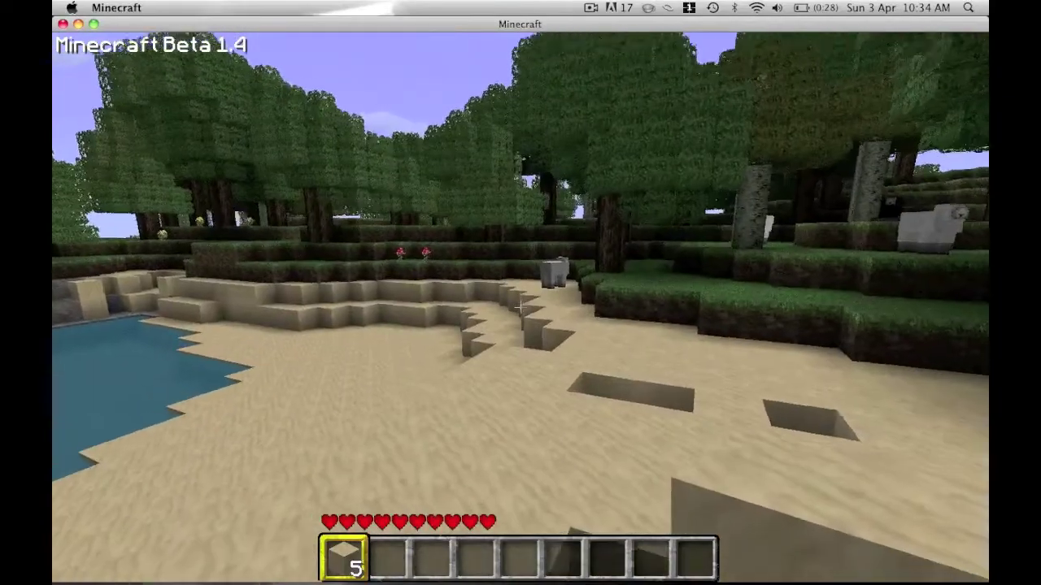
# Step: Walk through the forest and over the sand to examine the grass, tree, sand and dirt textures
pyautogui.press('w')
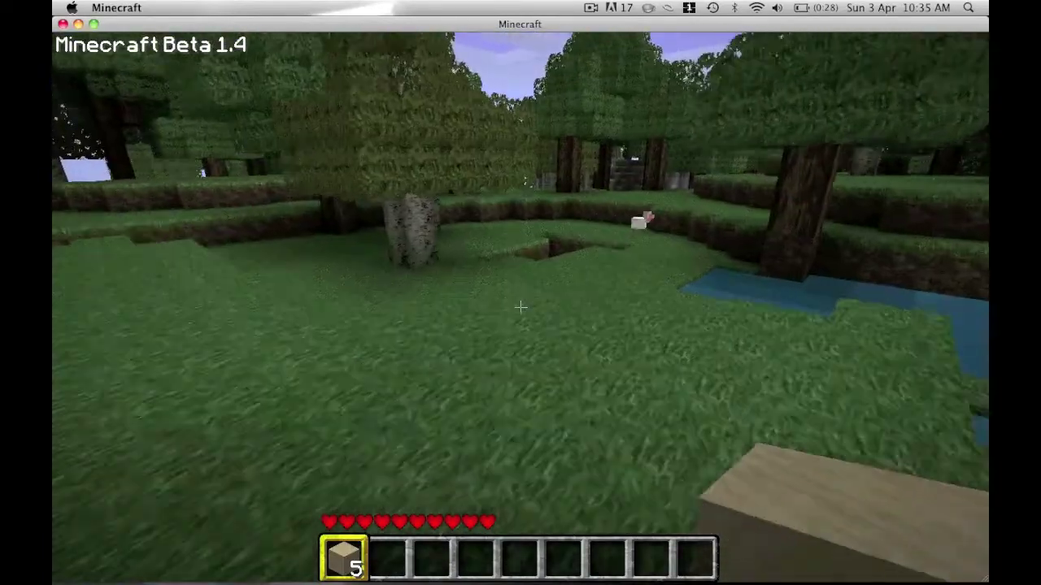
pyautogui.press('w')
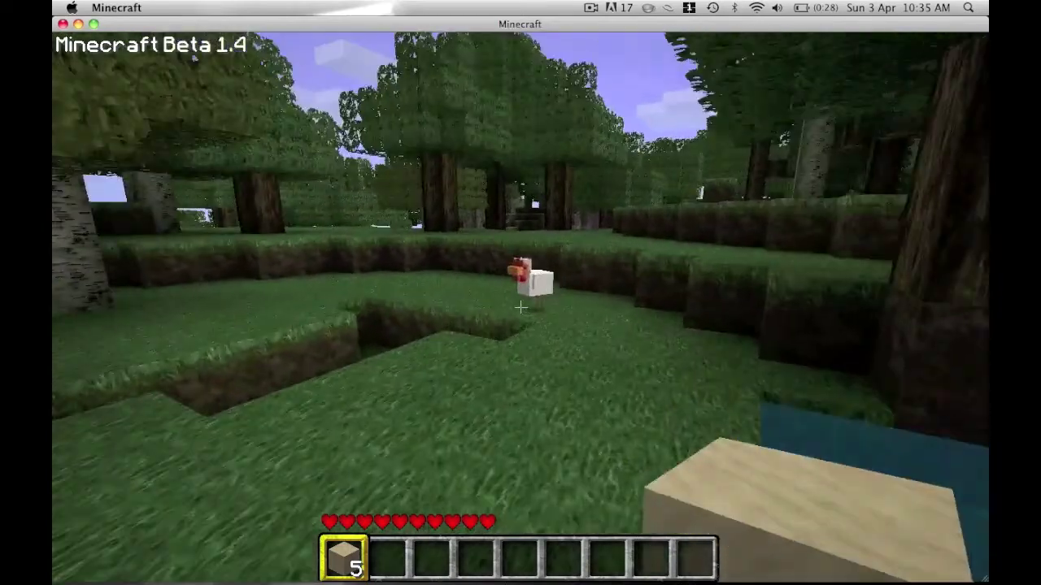
pyautogui.press('w')
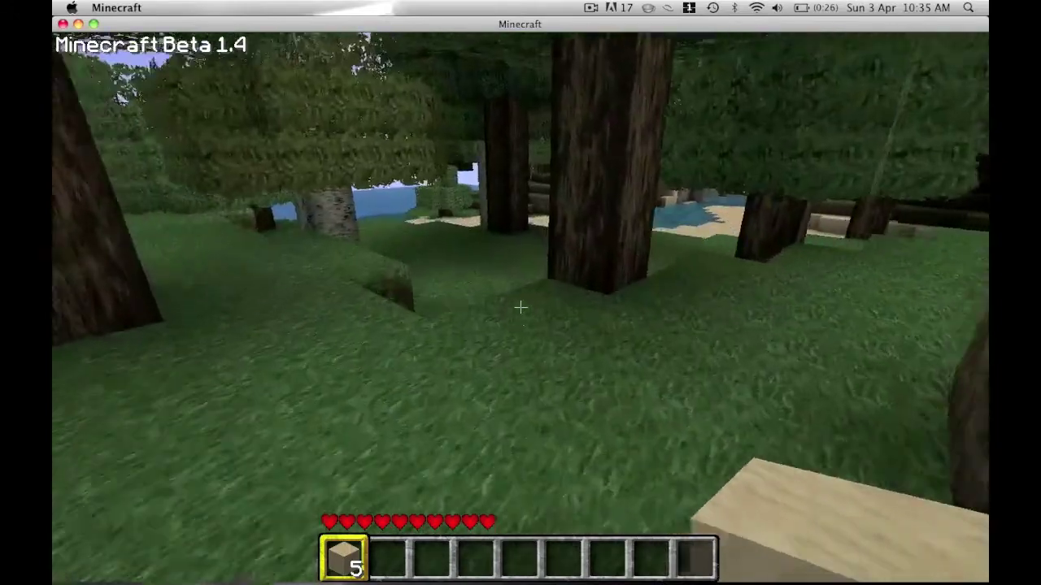
pyautogui.press('w')
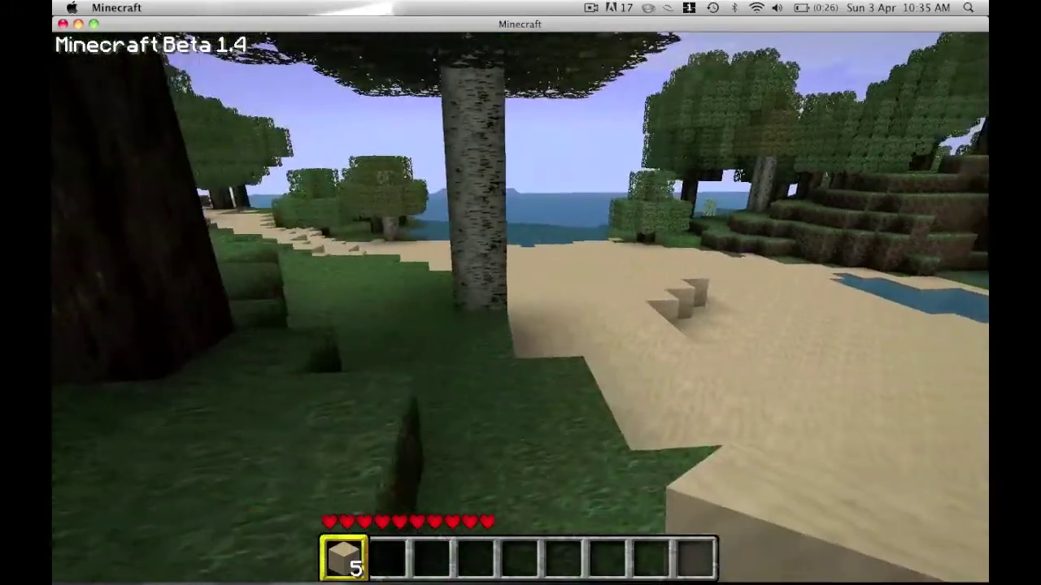
pyautogui.press('w')
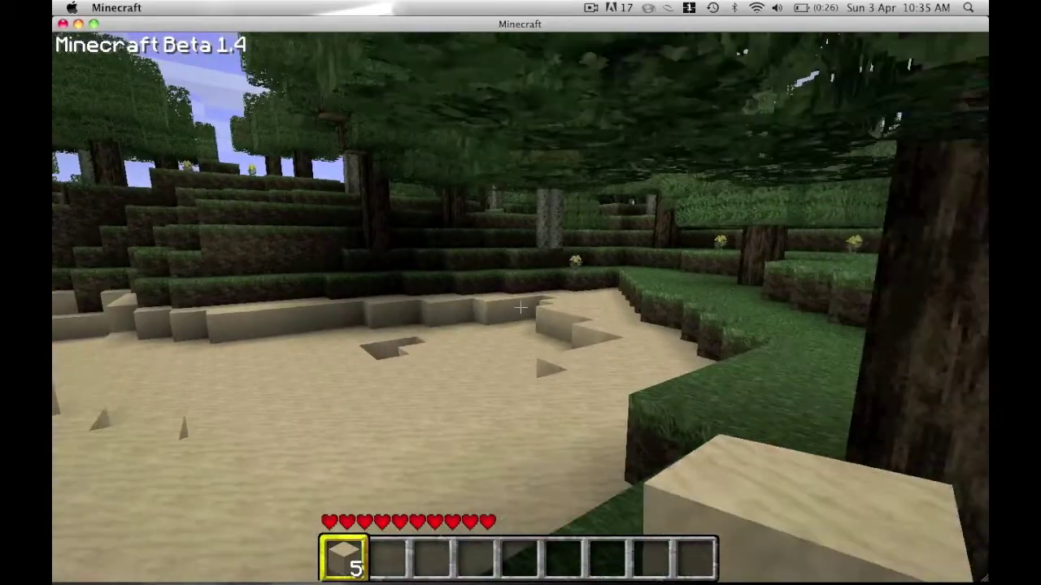
pyautogui.press('w')
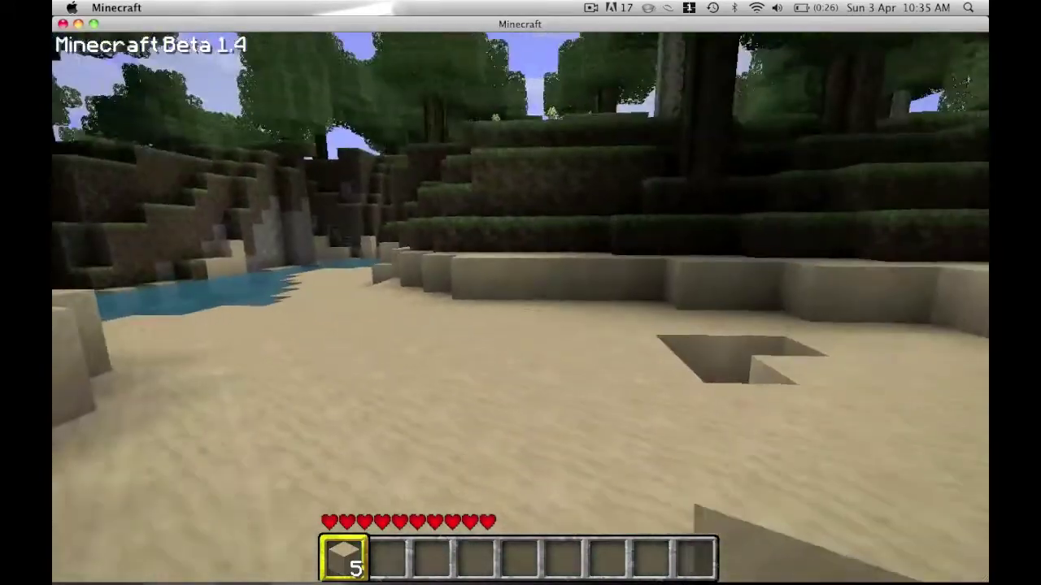
pyautogui.press('w')
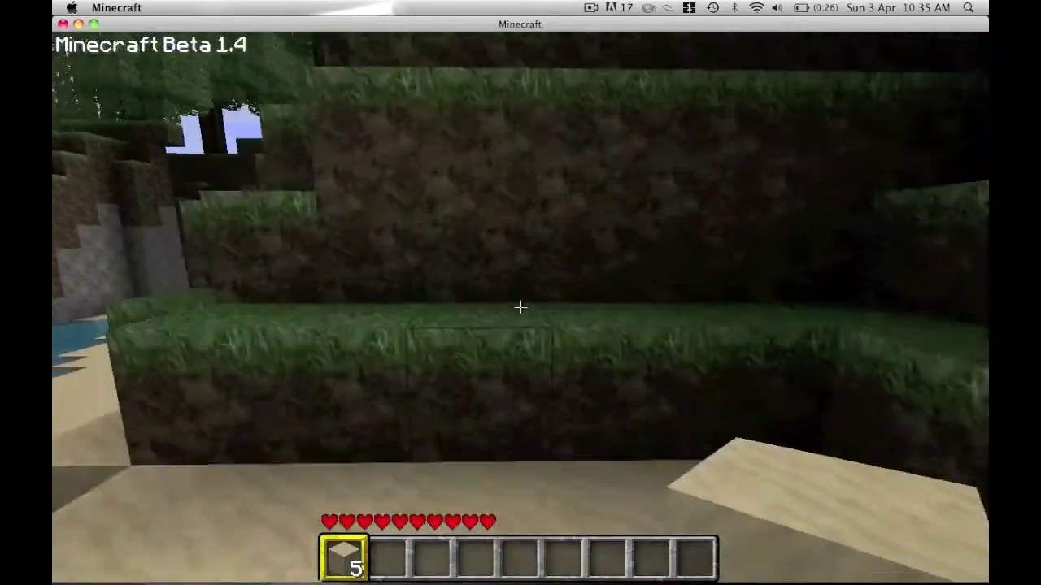
pyautogui.press('w')
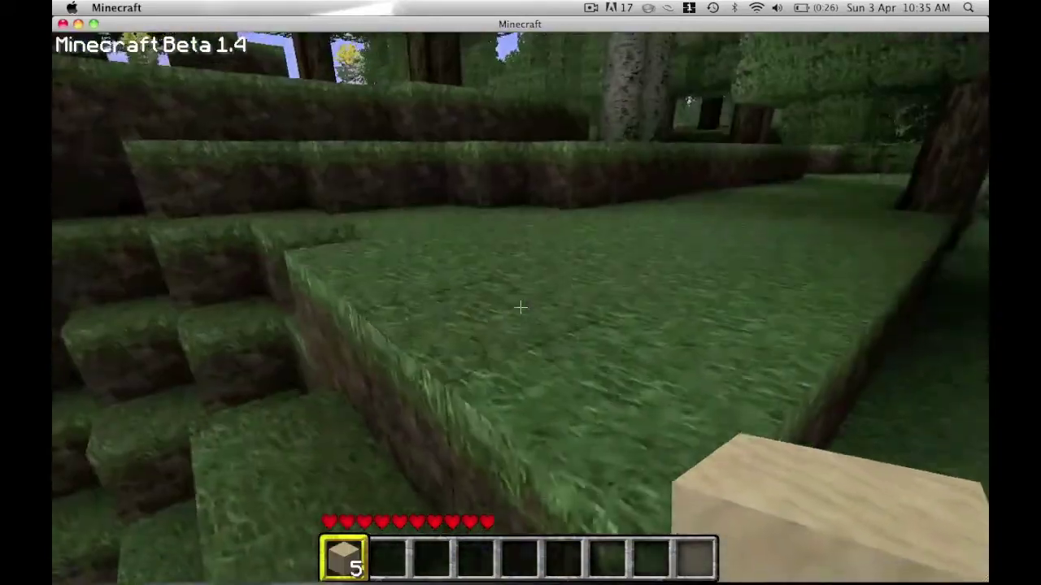
# Step: Explore the grassy terrain by the water to examine the water, pig and cow textures
pyautogui.press('w')
pyautogui.press('space')
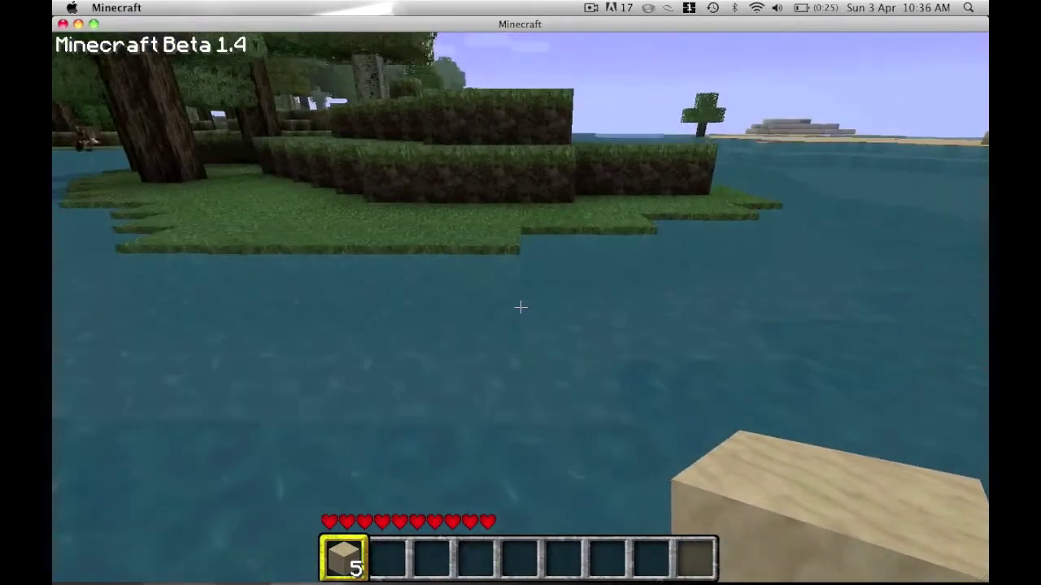
pyautogui.press('w')
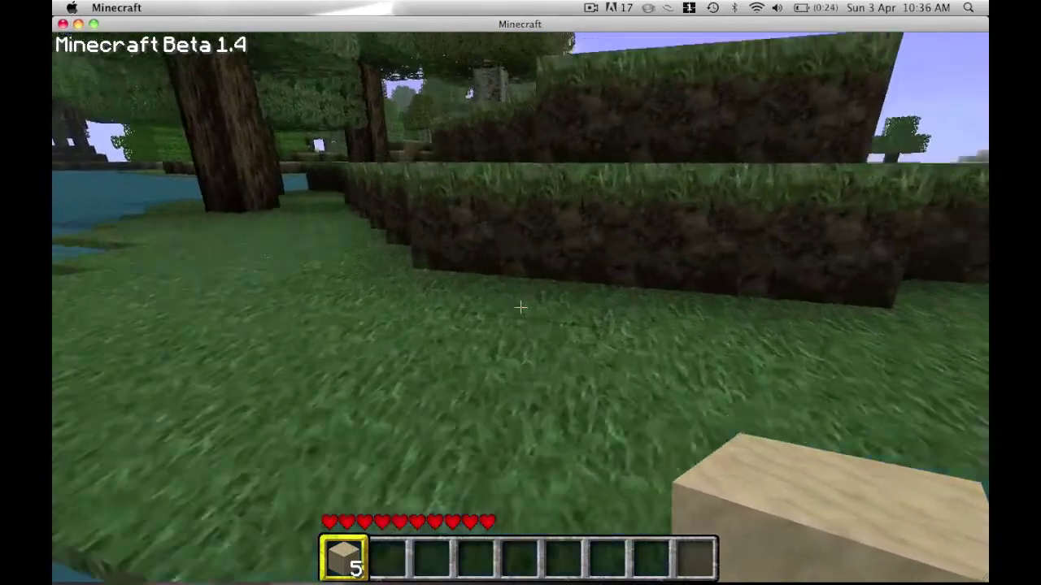
pyautogui.press('w')
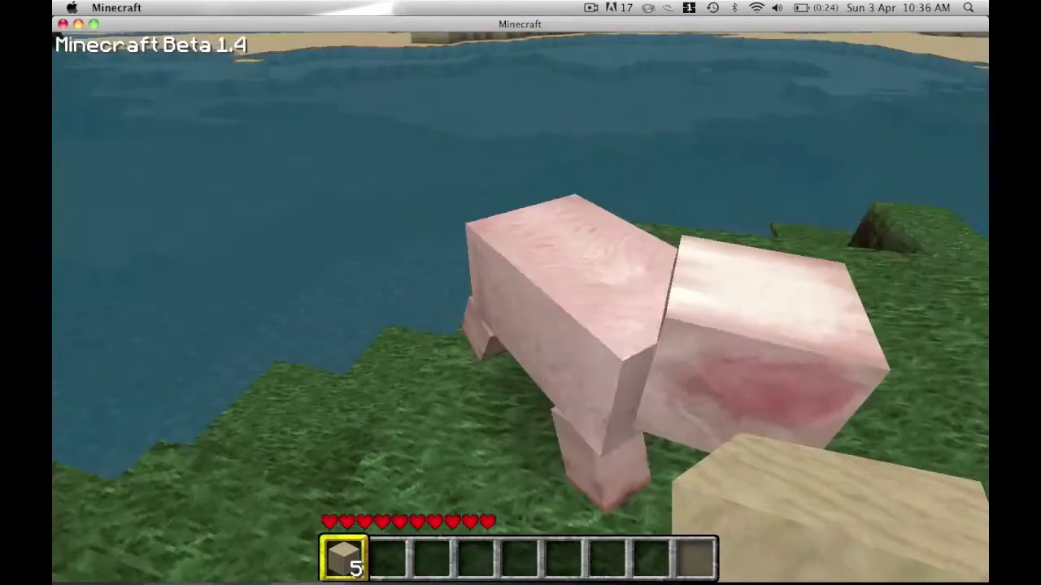
pyautogui.press('w')
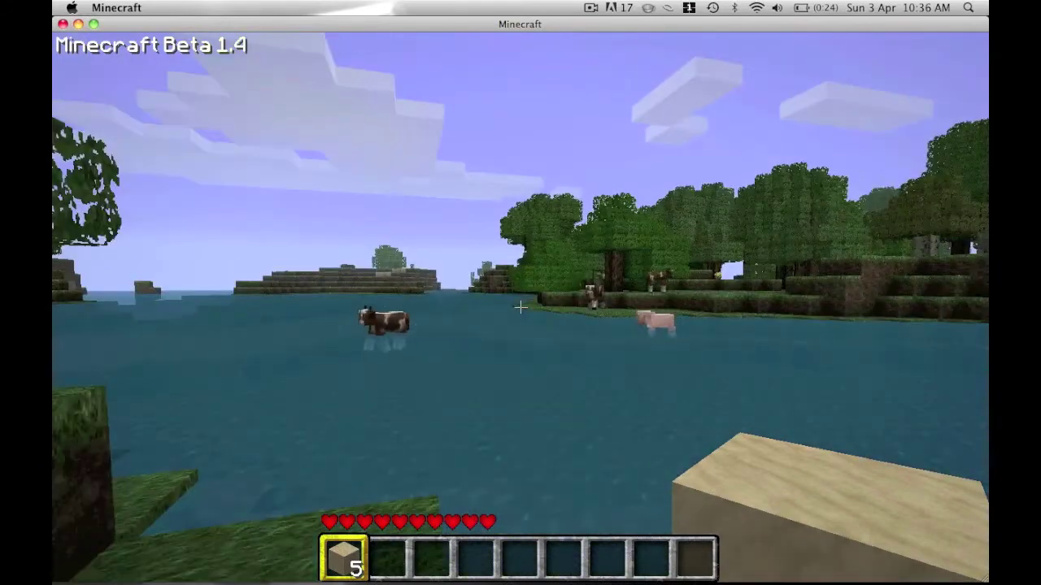
pyautogui.press('w')
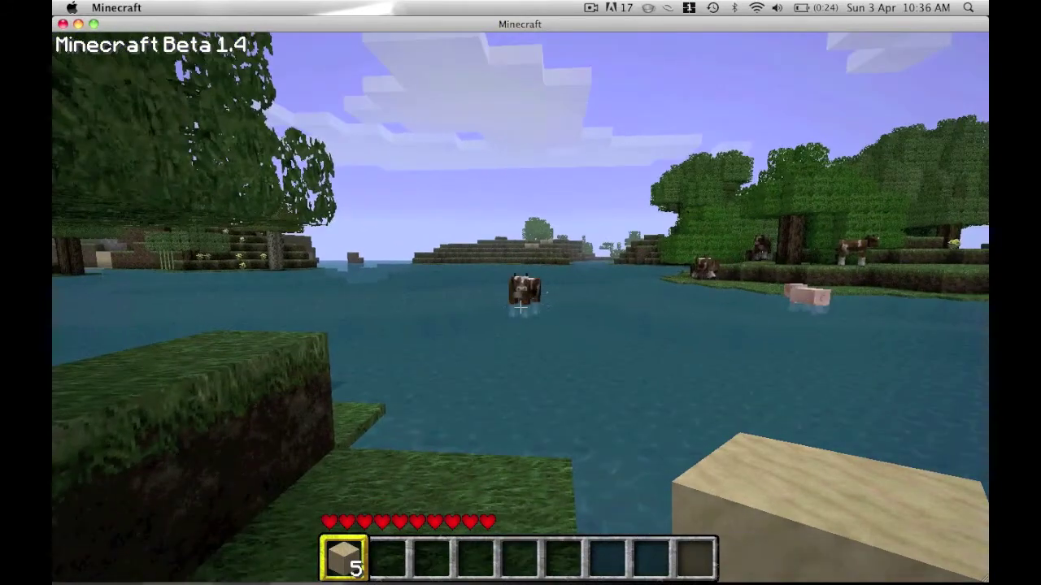